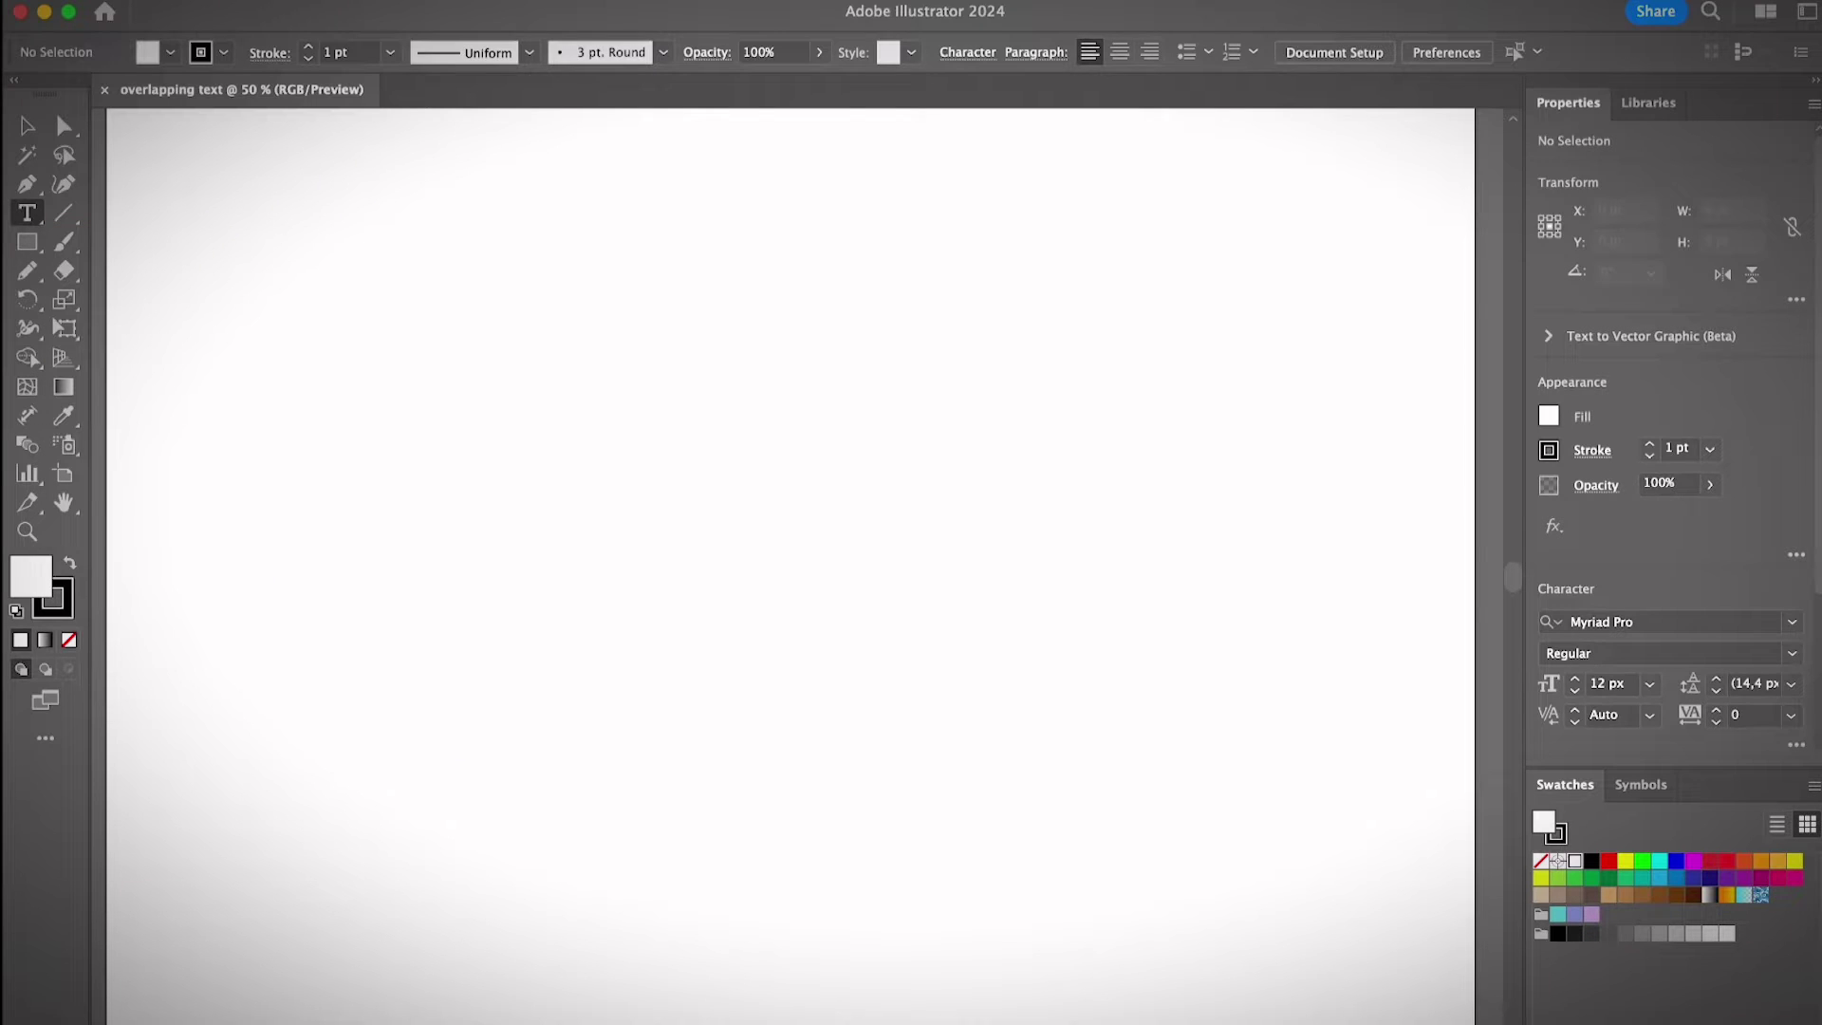
# Place the OC text object and set its font to Adelle Sans Devanagari
pyautogui.click(601, 473)
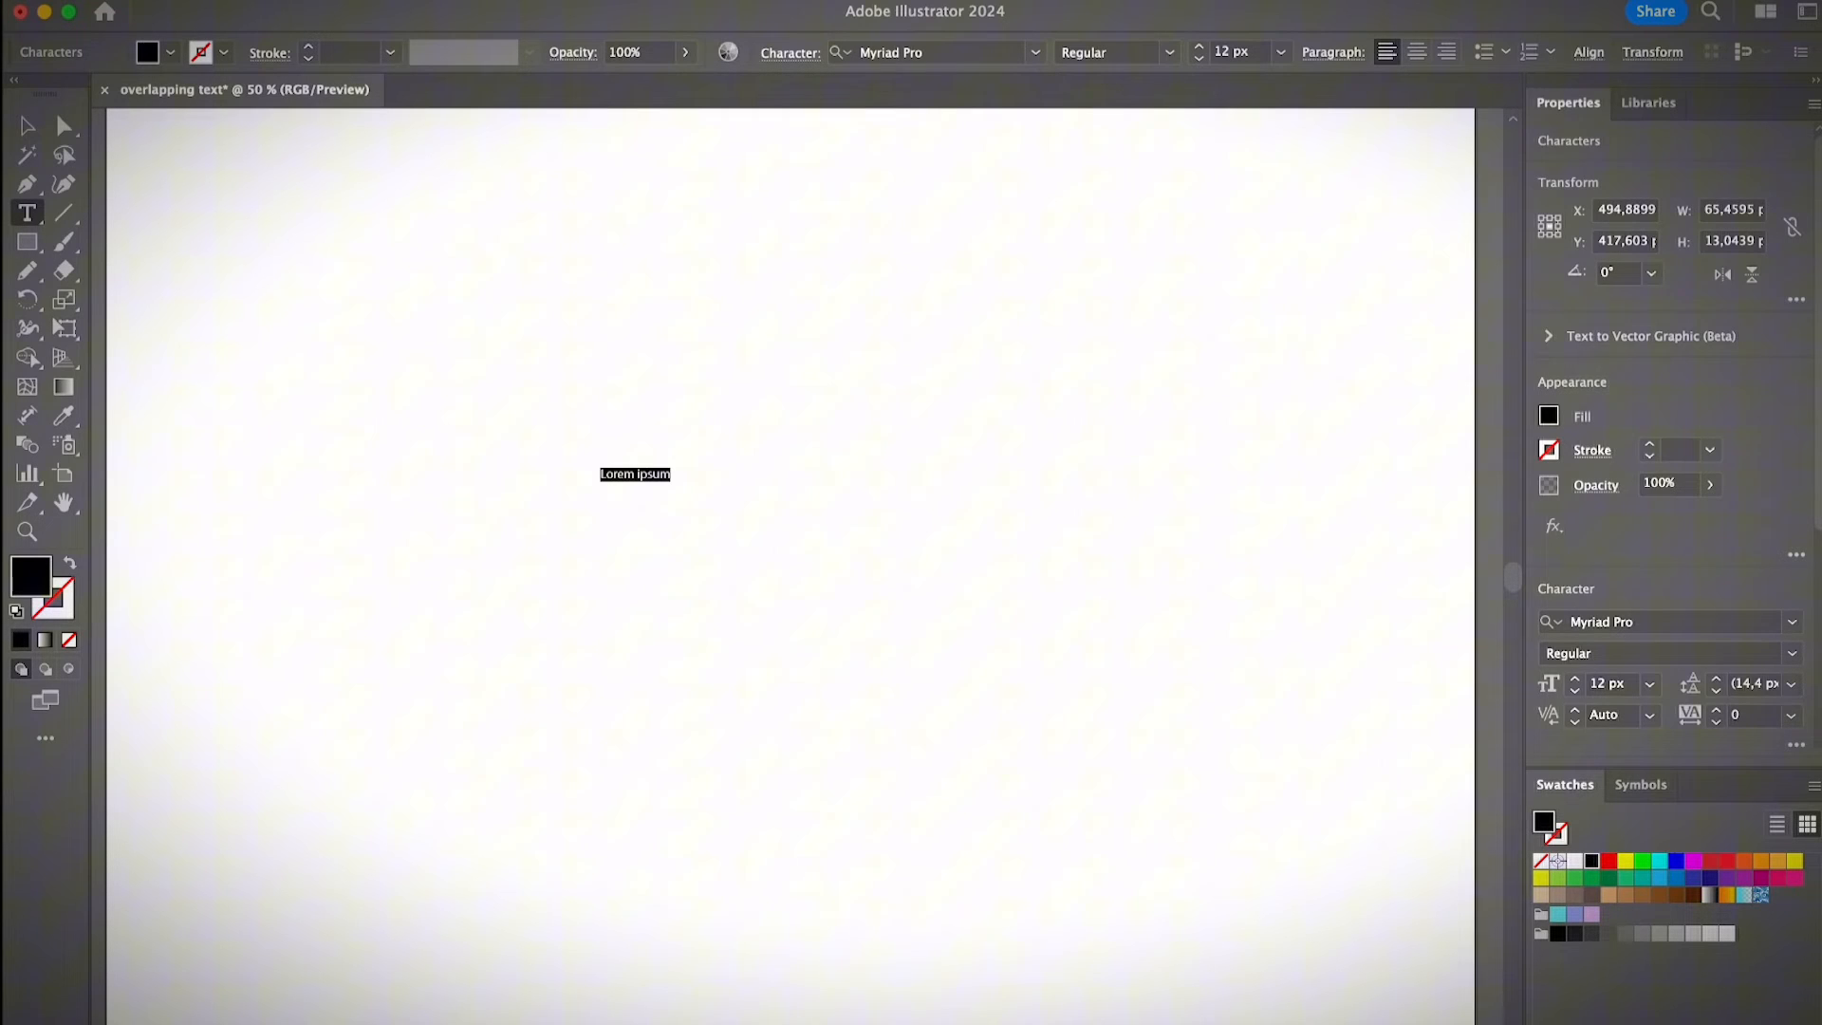
pyautogui.write('OC')
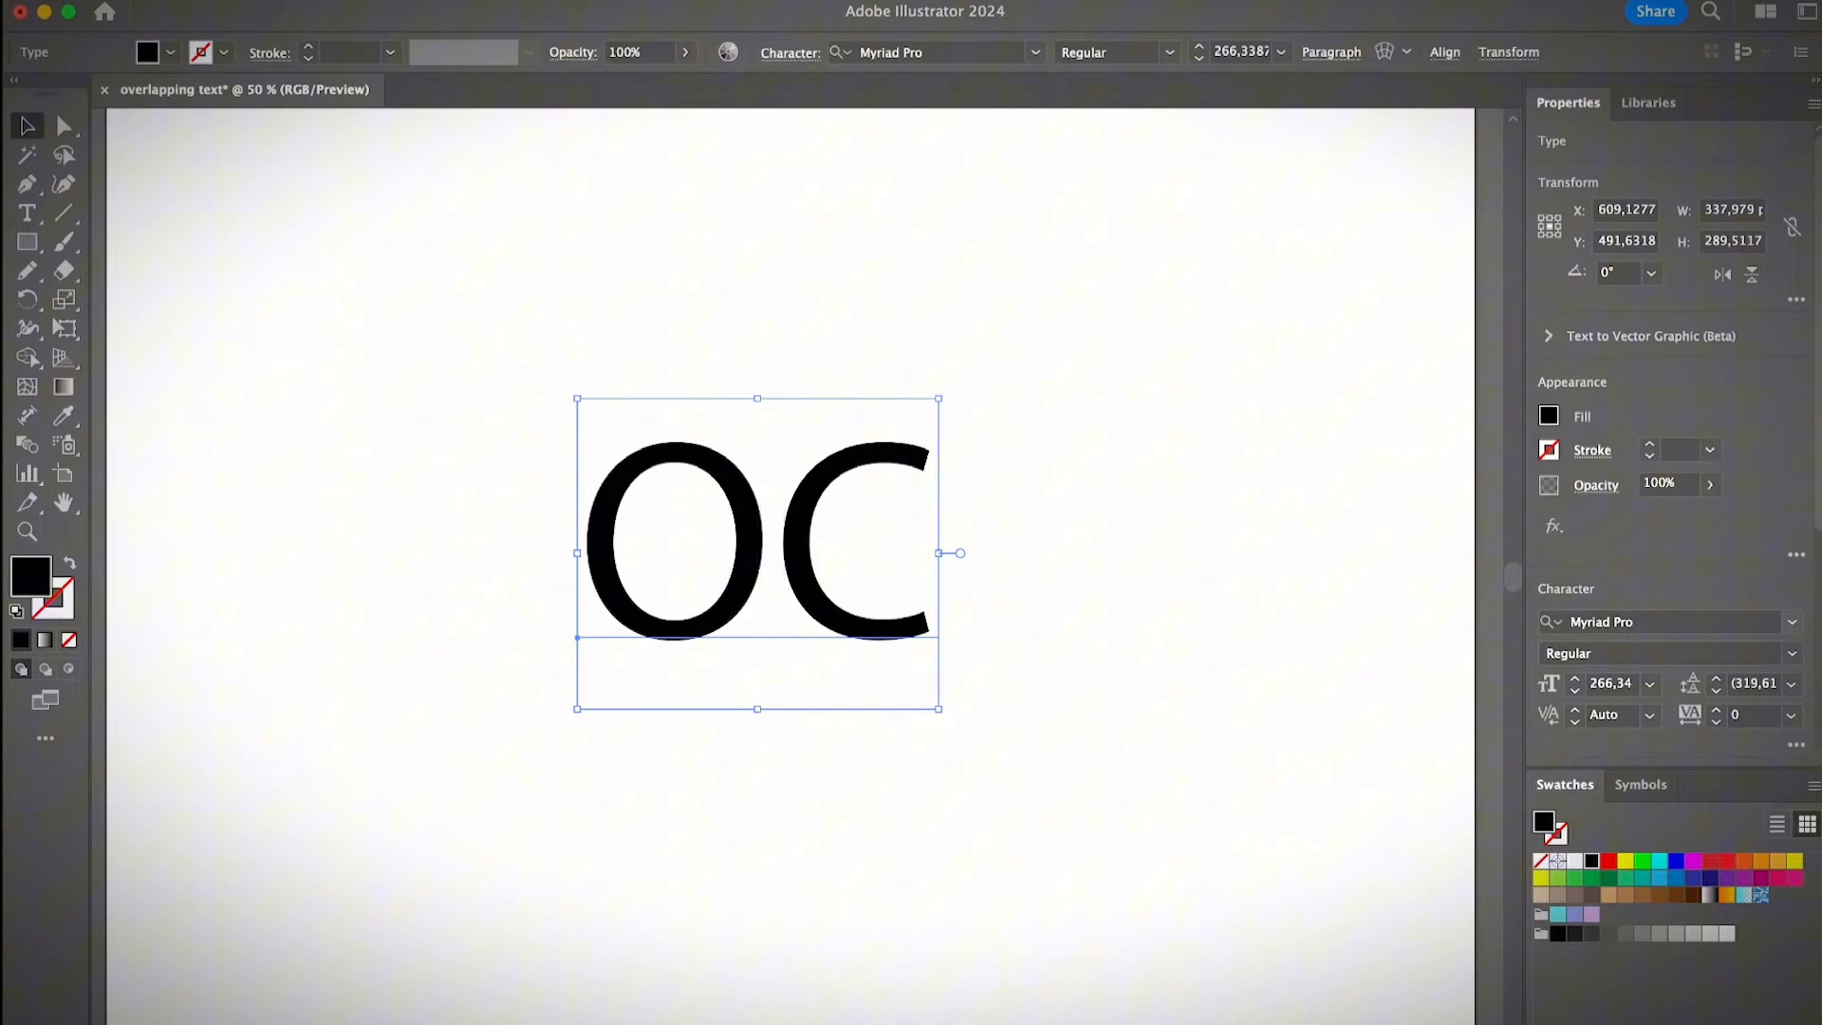
pyautogui.click(1791, 622)
pyautogui.press('Down')
pyautogui.press('Down')
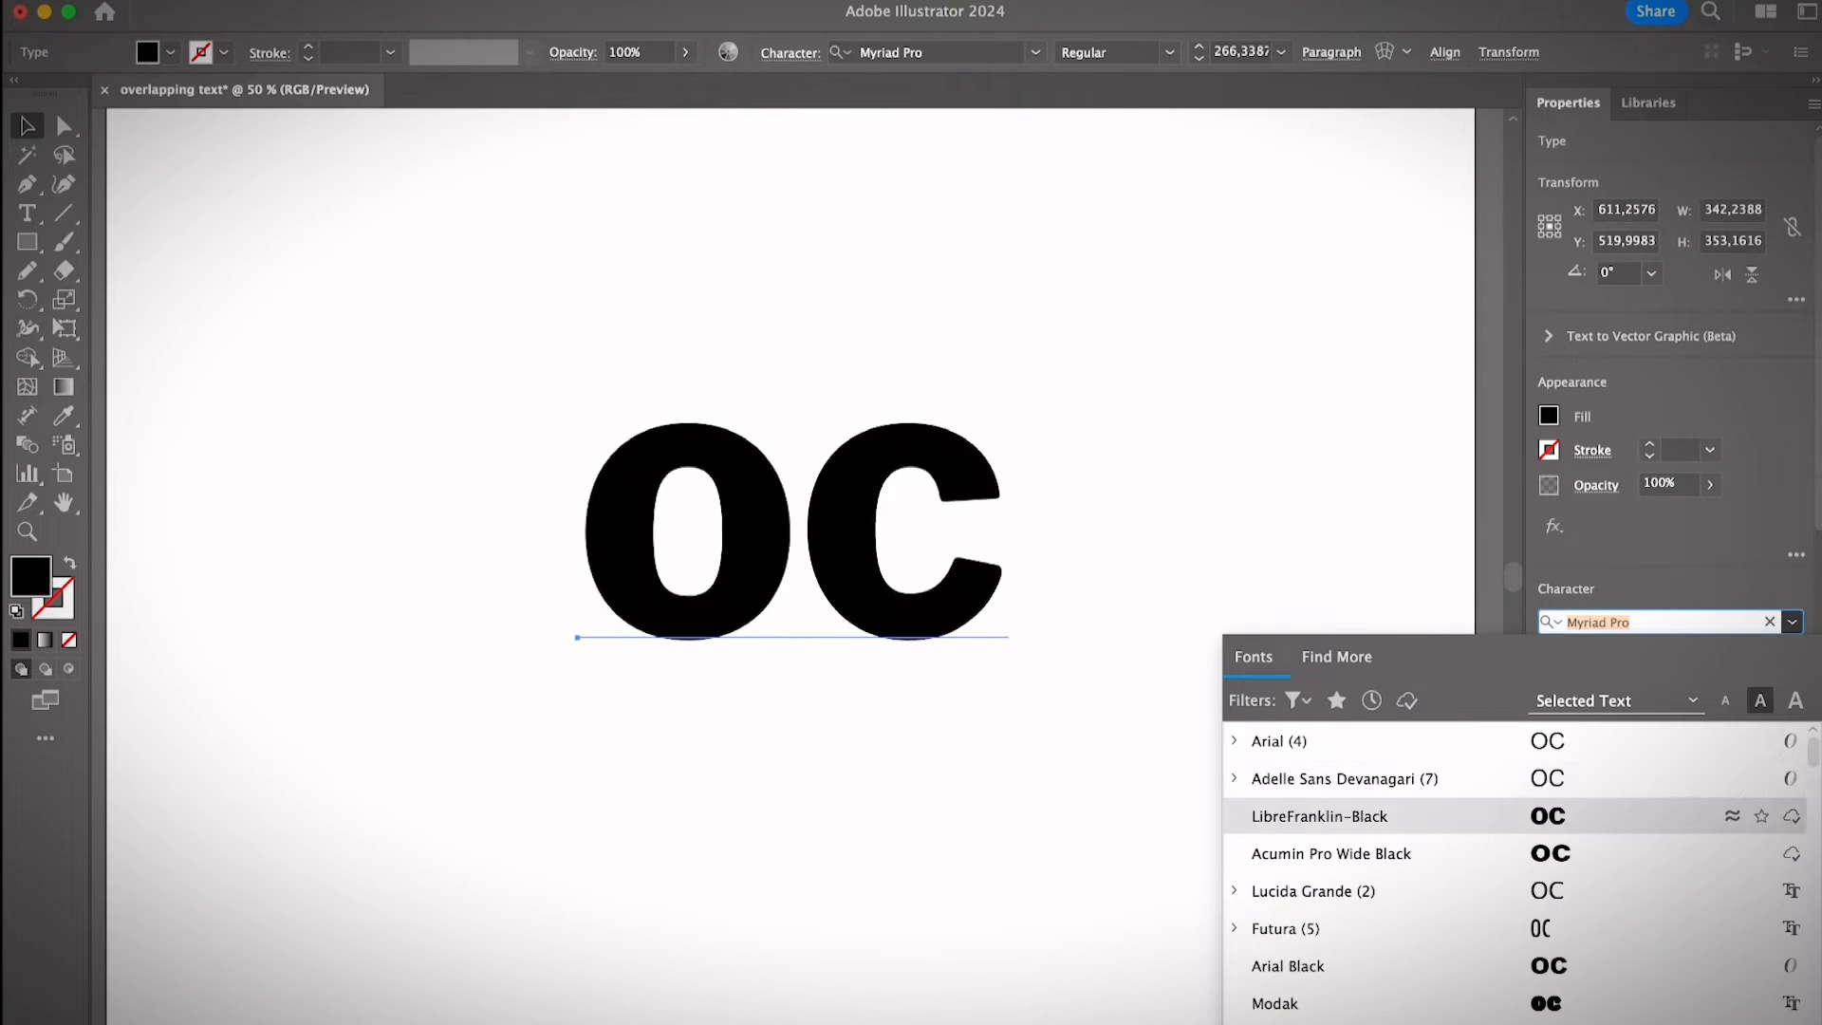
pyautogui.press('Return')
pyautogui.press('Escape')
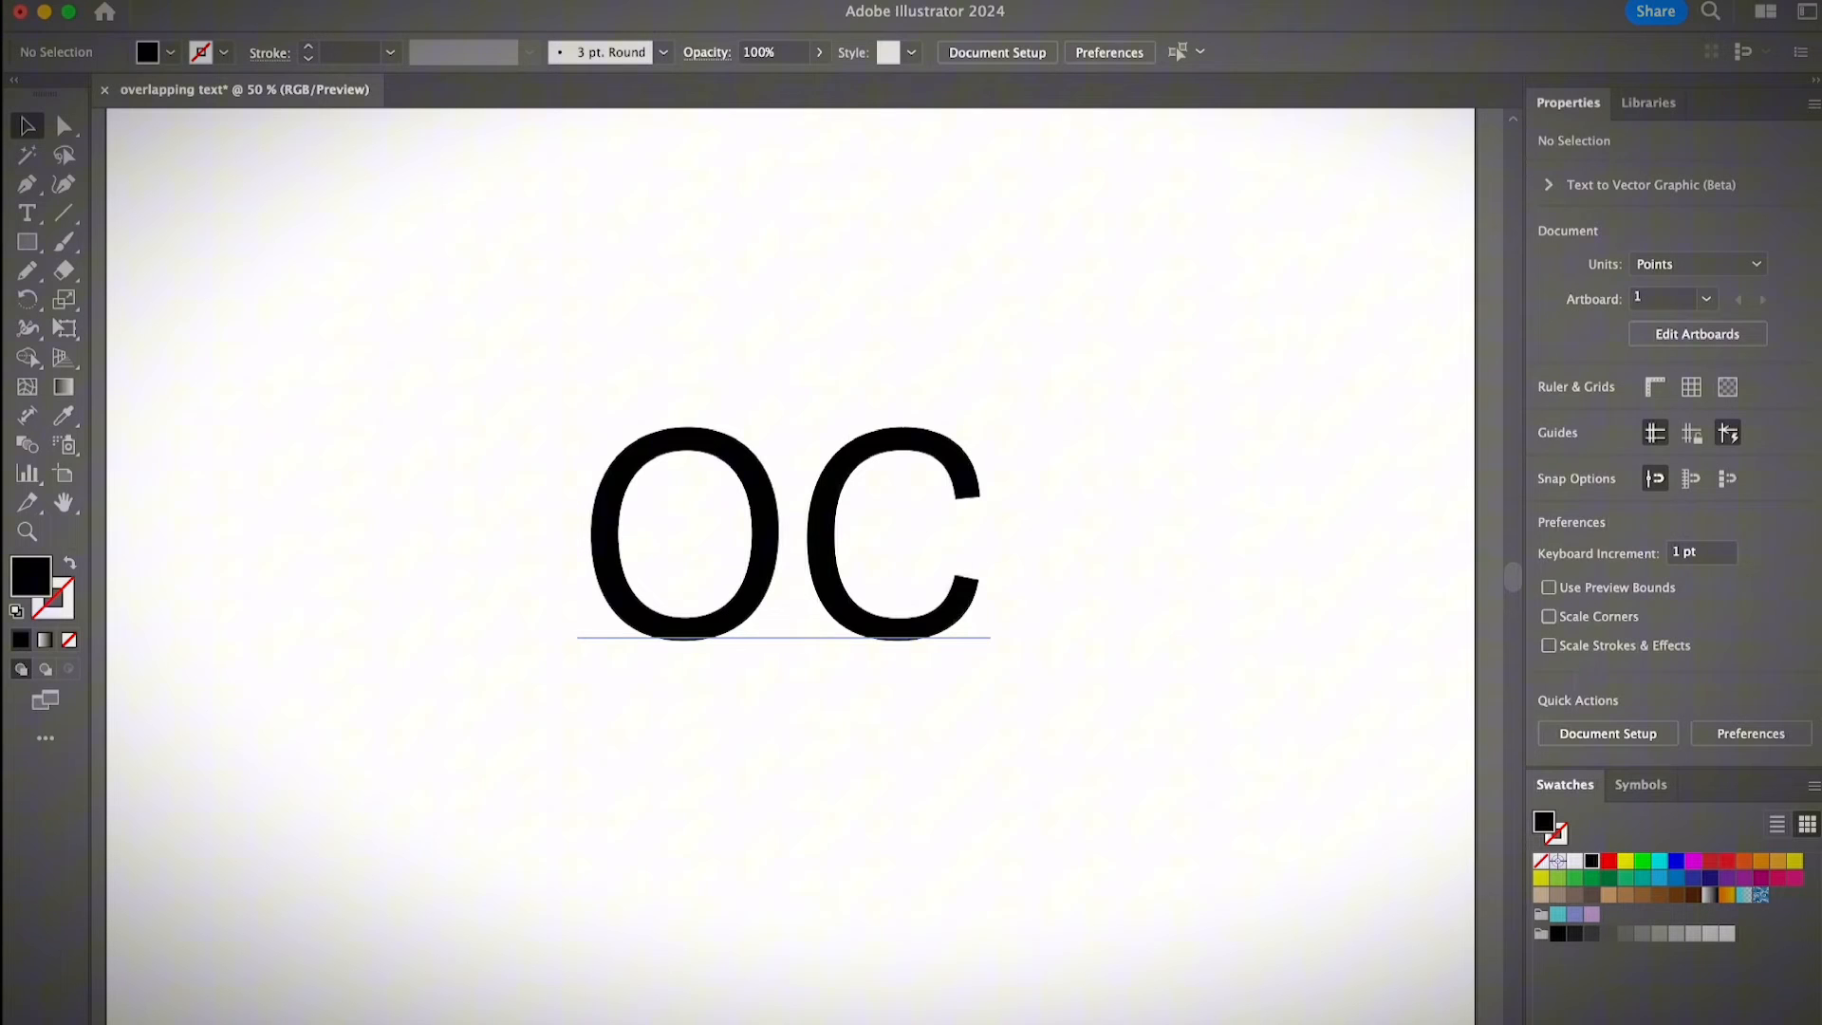
pyautogui.click(783, 533)
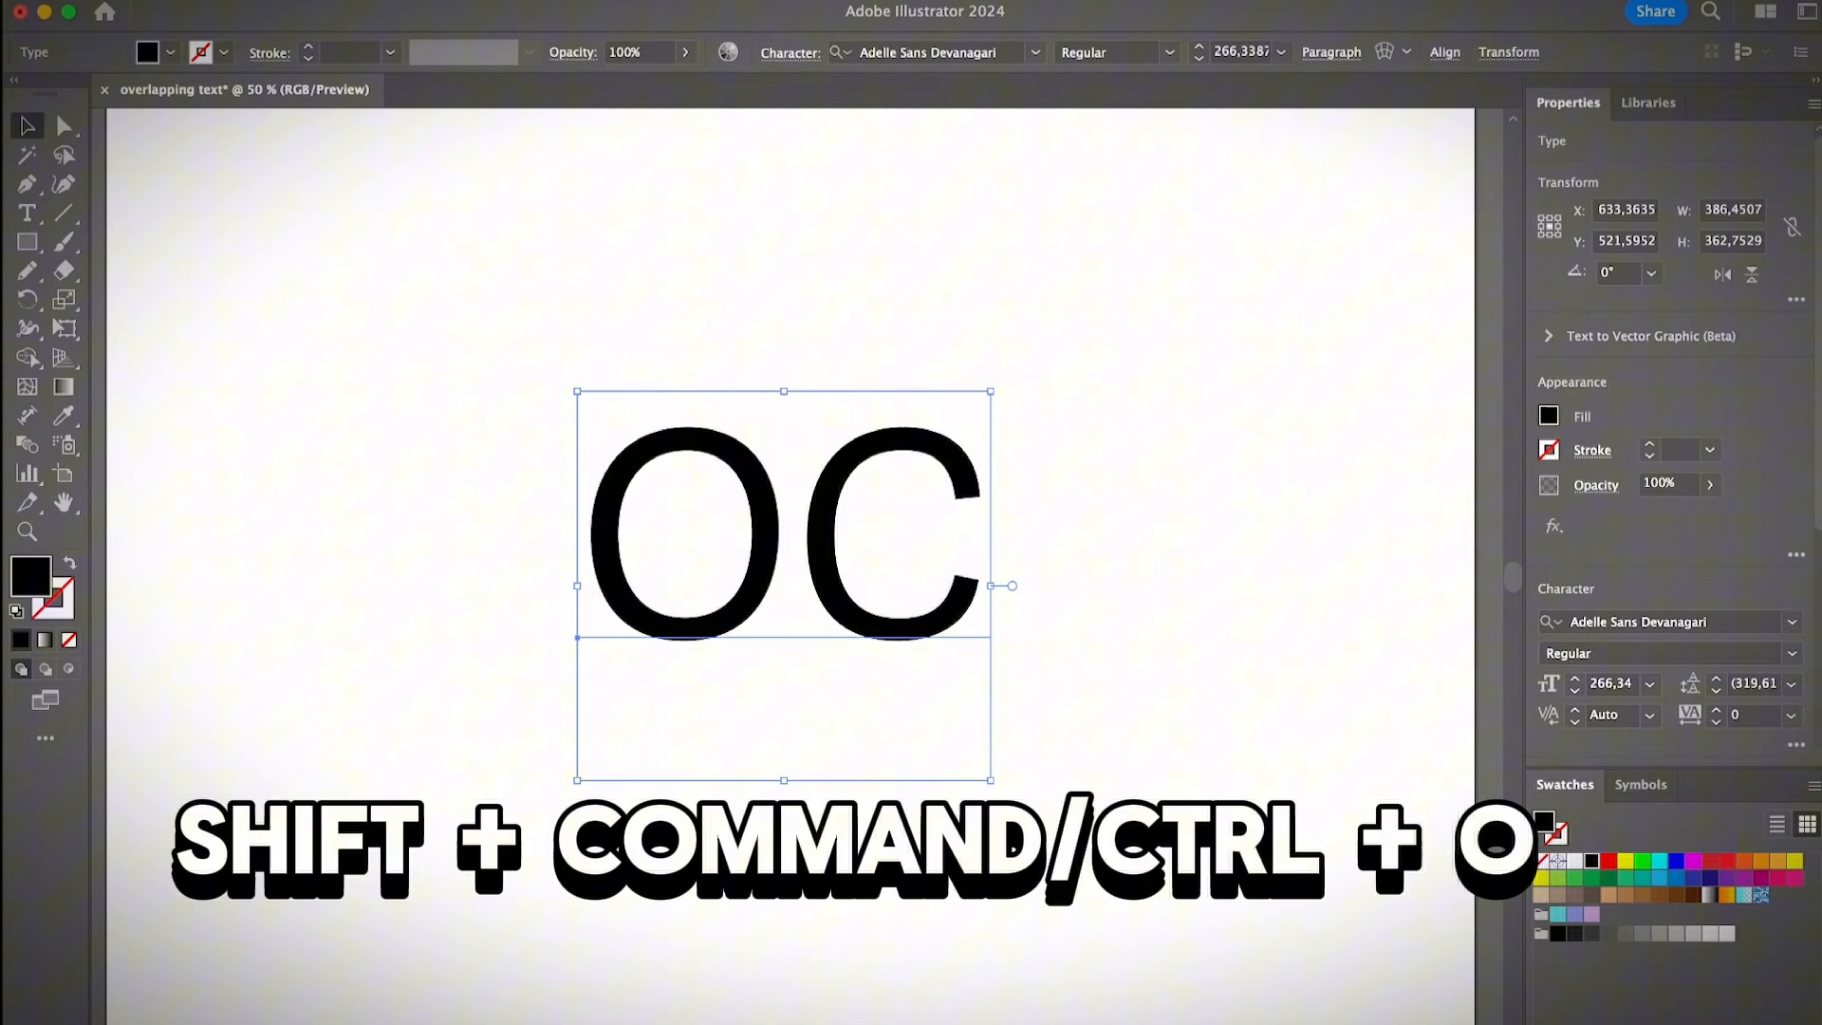
# Convert OC to outlines and ungroup the O and C into separate paths
pyautogui.hotkey('ctrl', 'shift', 'o')
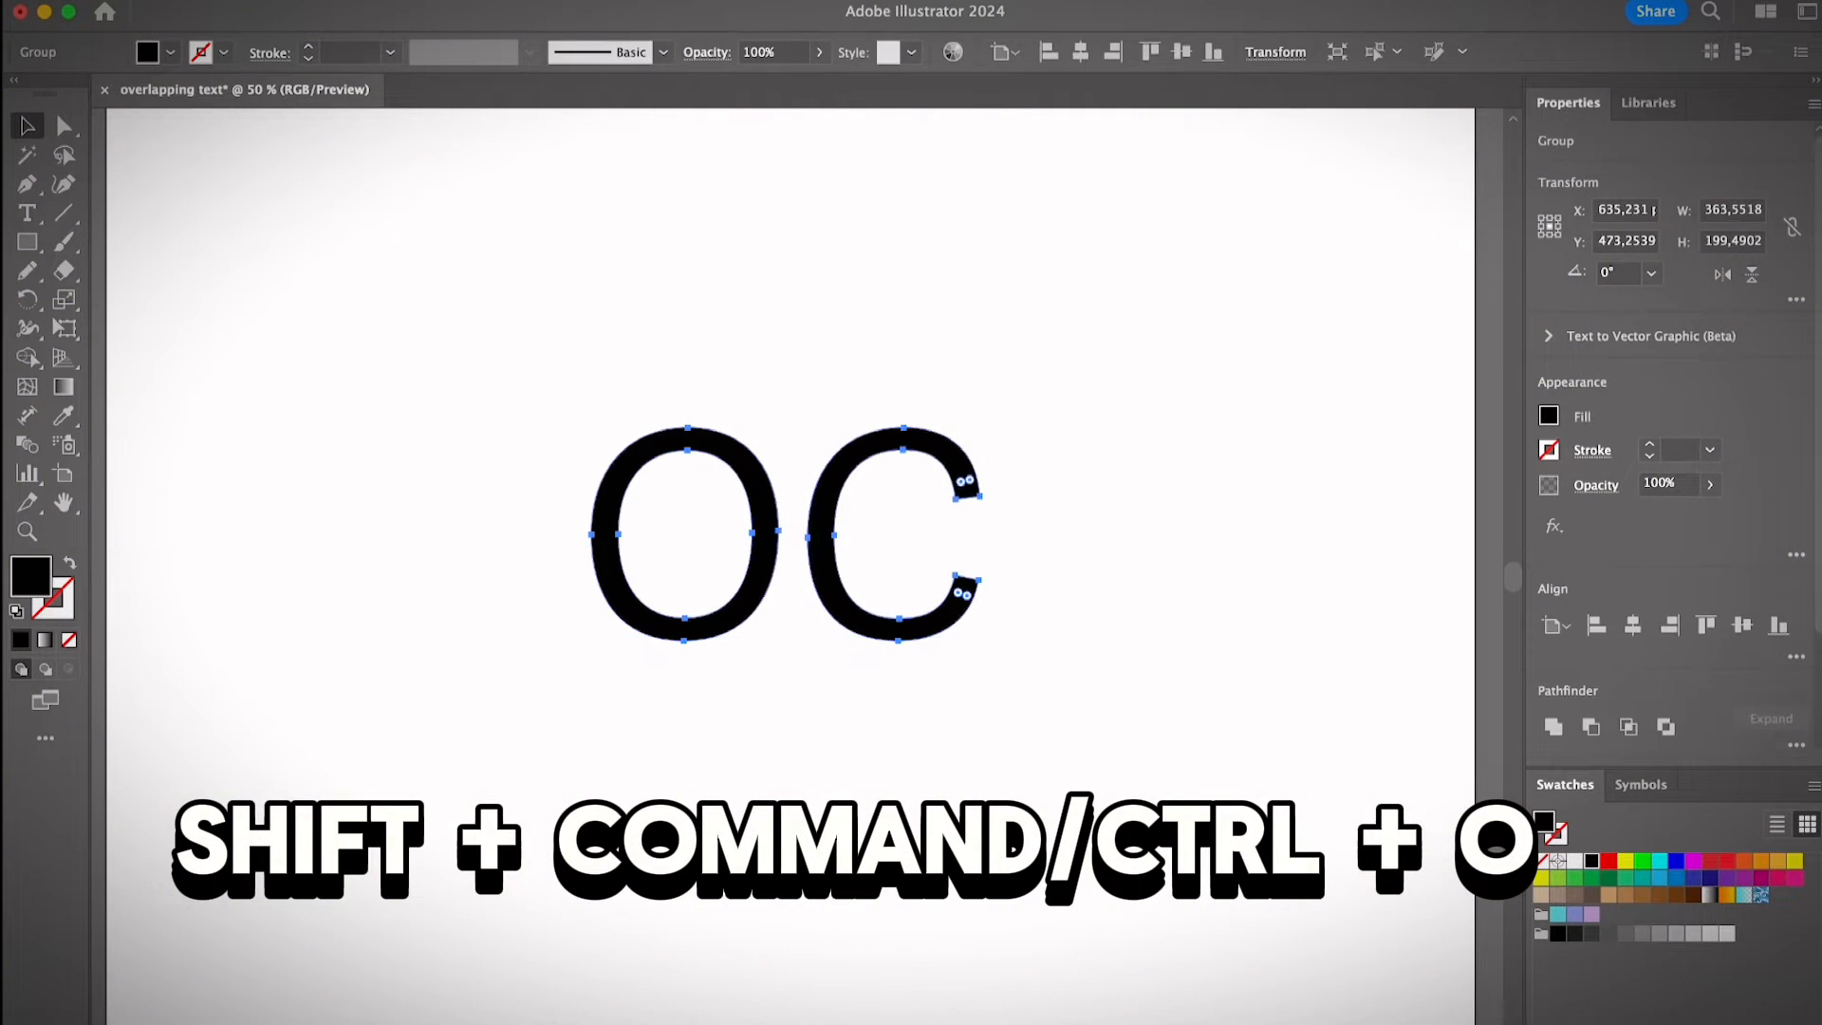
pyautogui.hotkey('ctrl', 'z')
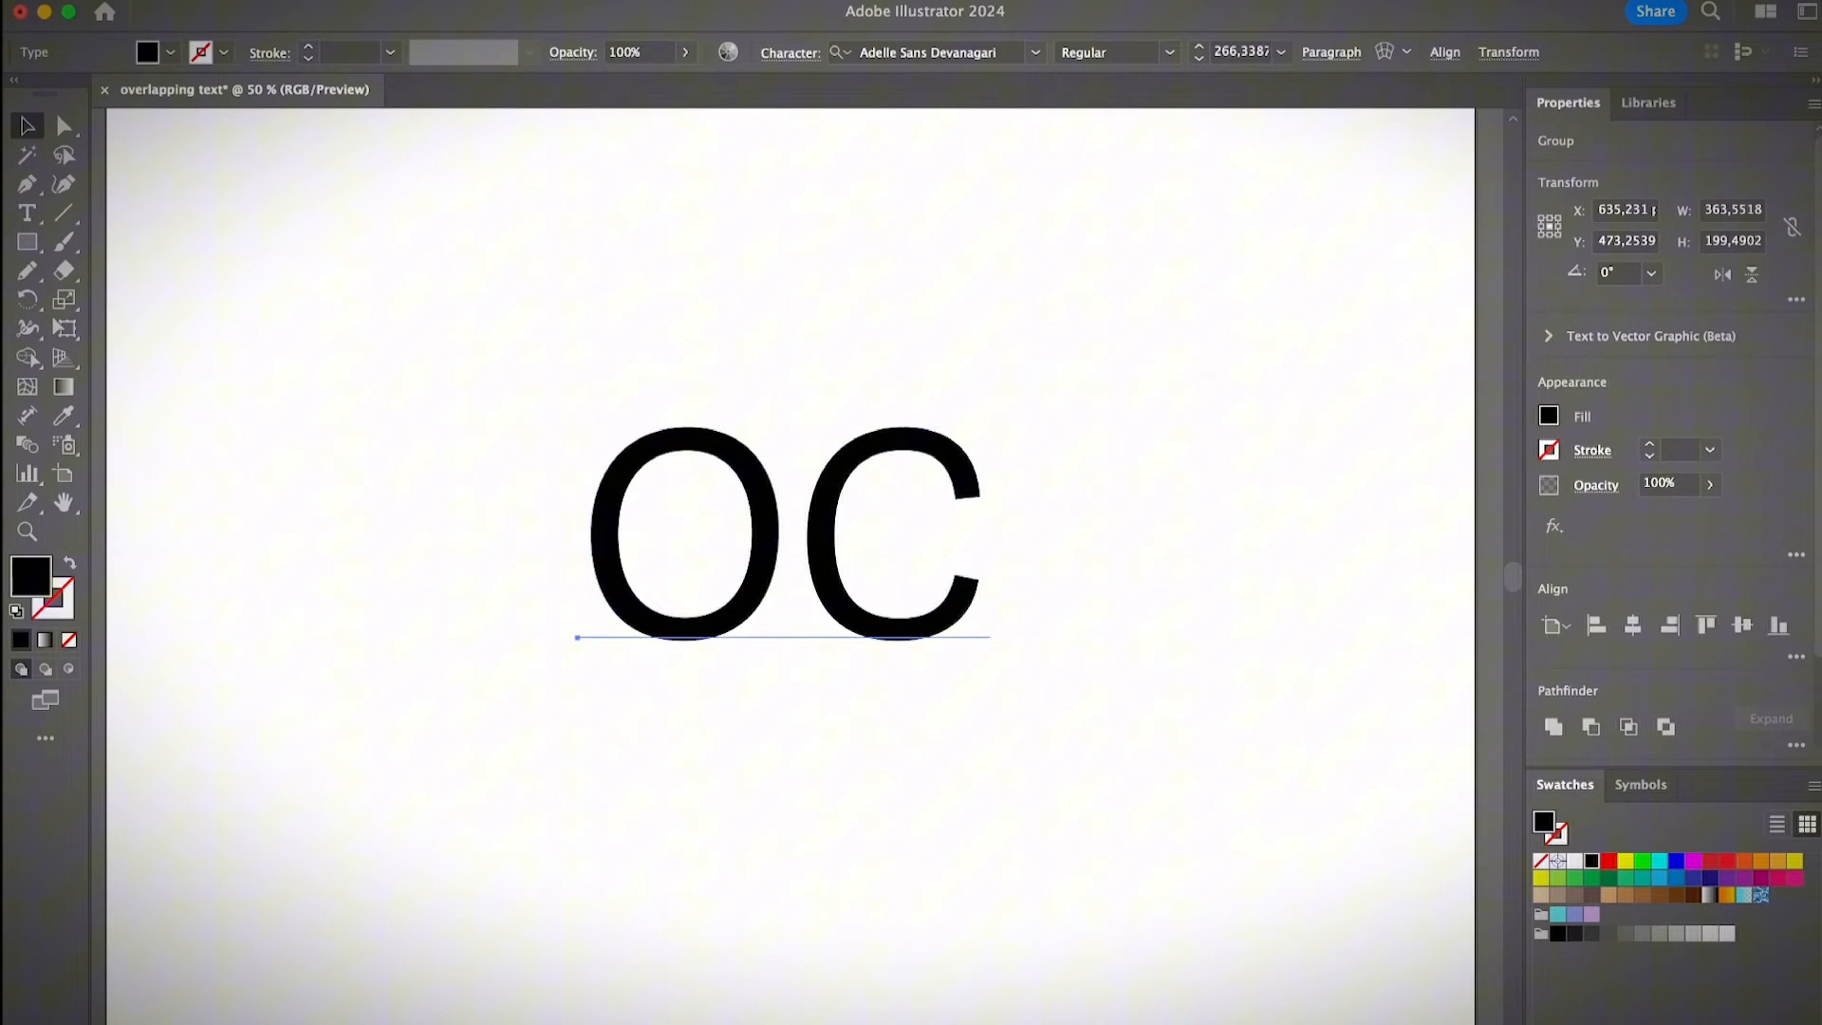
pyautogui.click(854, 541)
pyautogui.rightClick(905, 323)
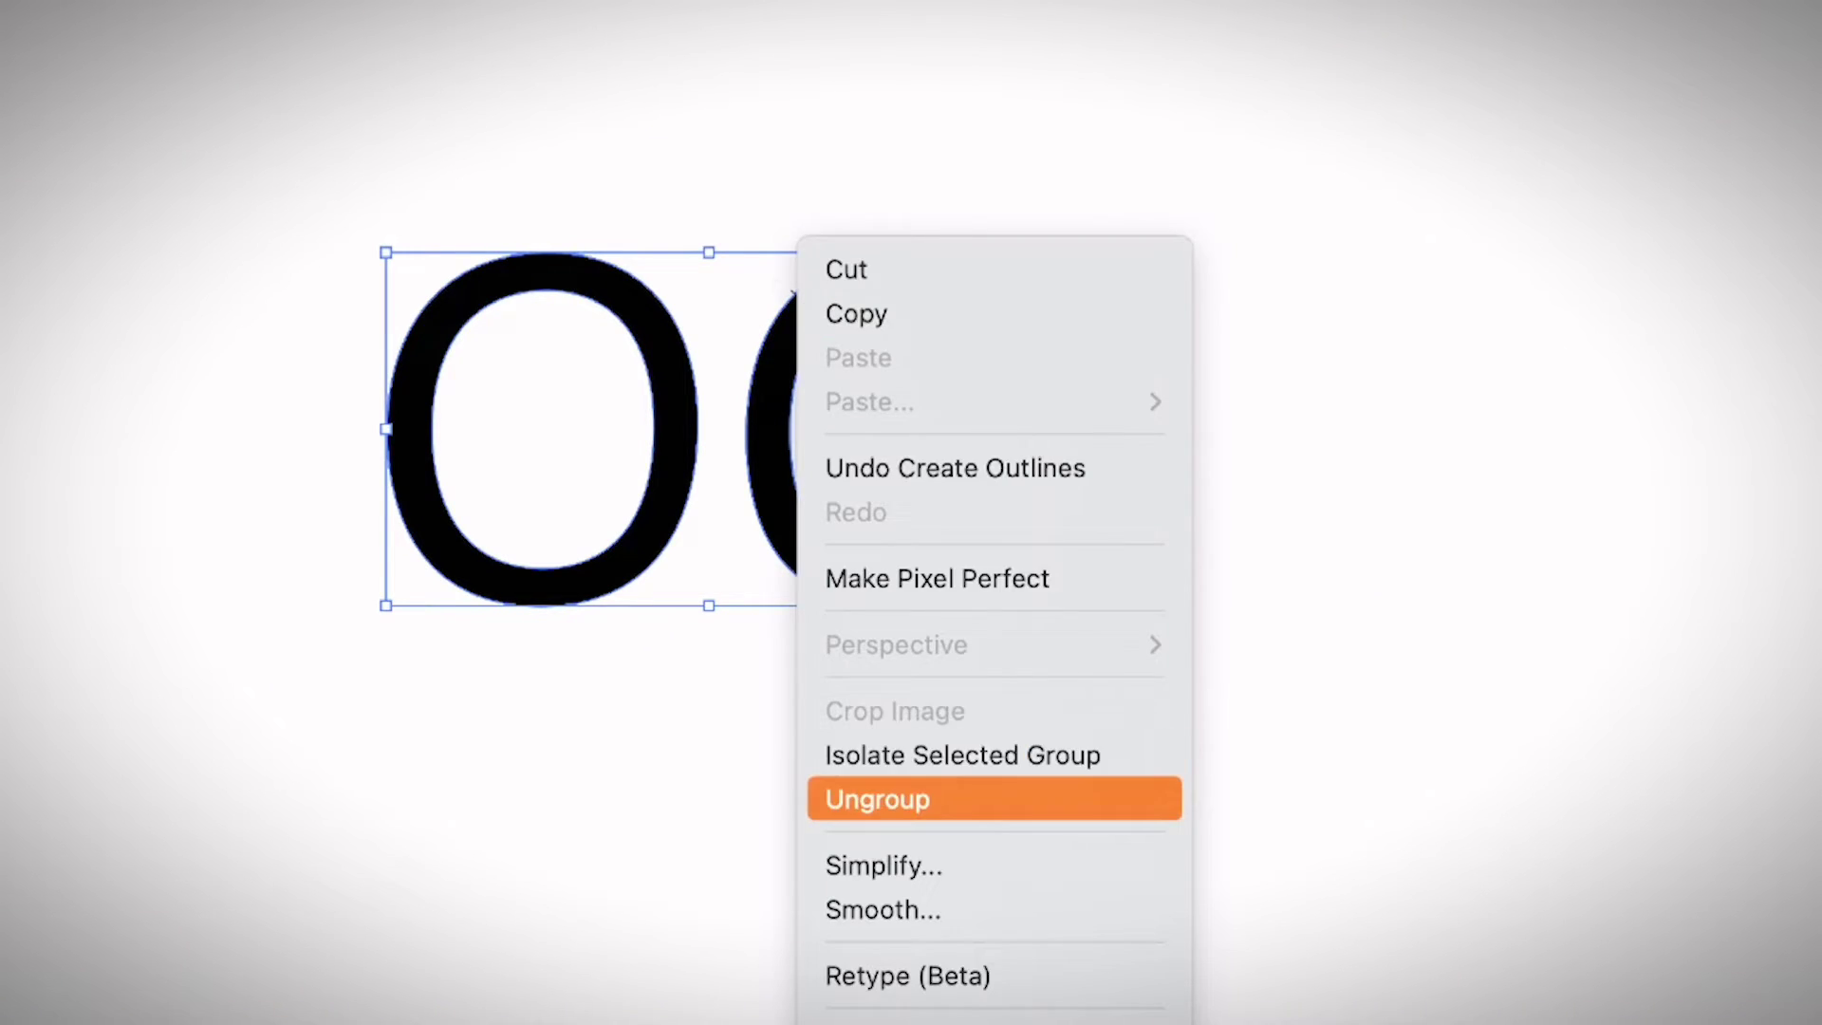
pyautogui.click(877, 799)
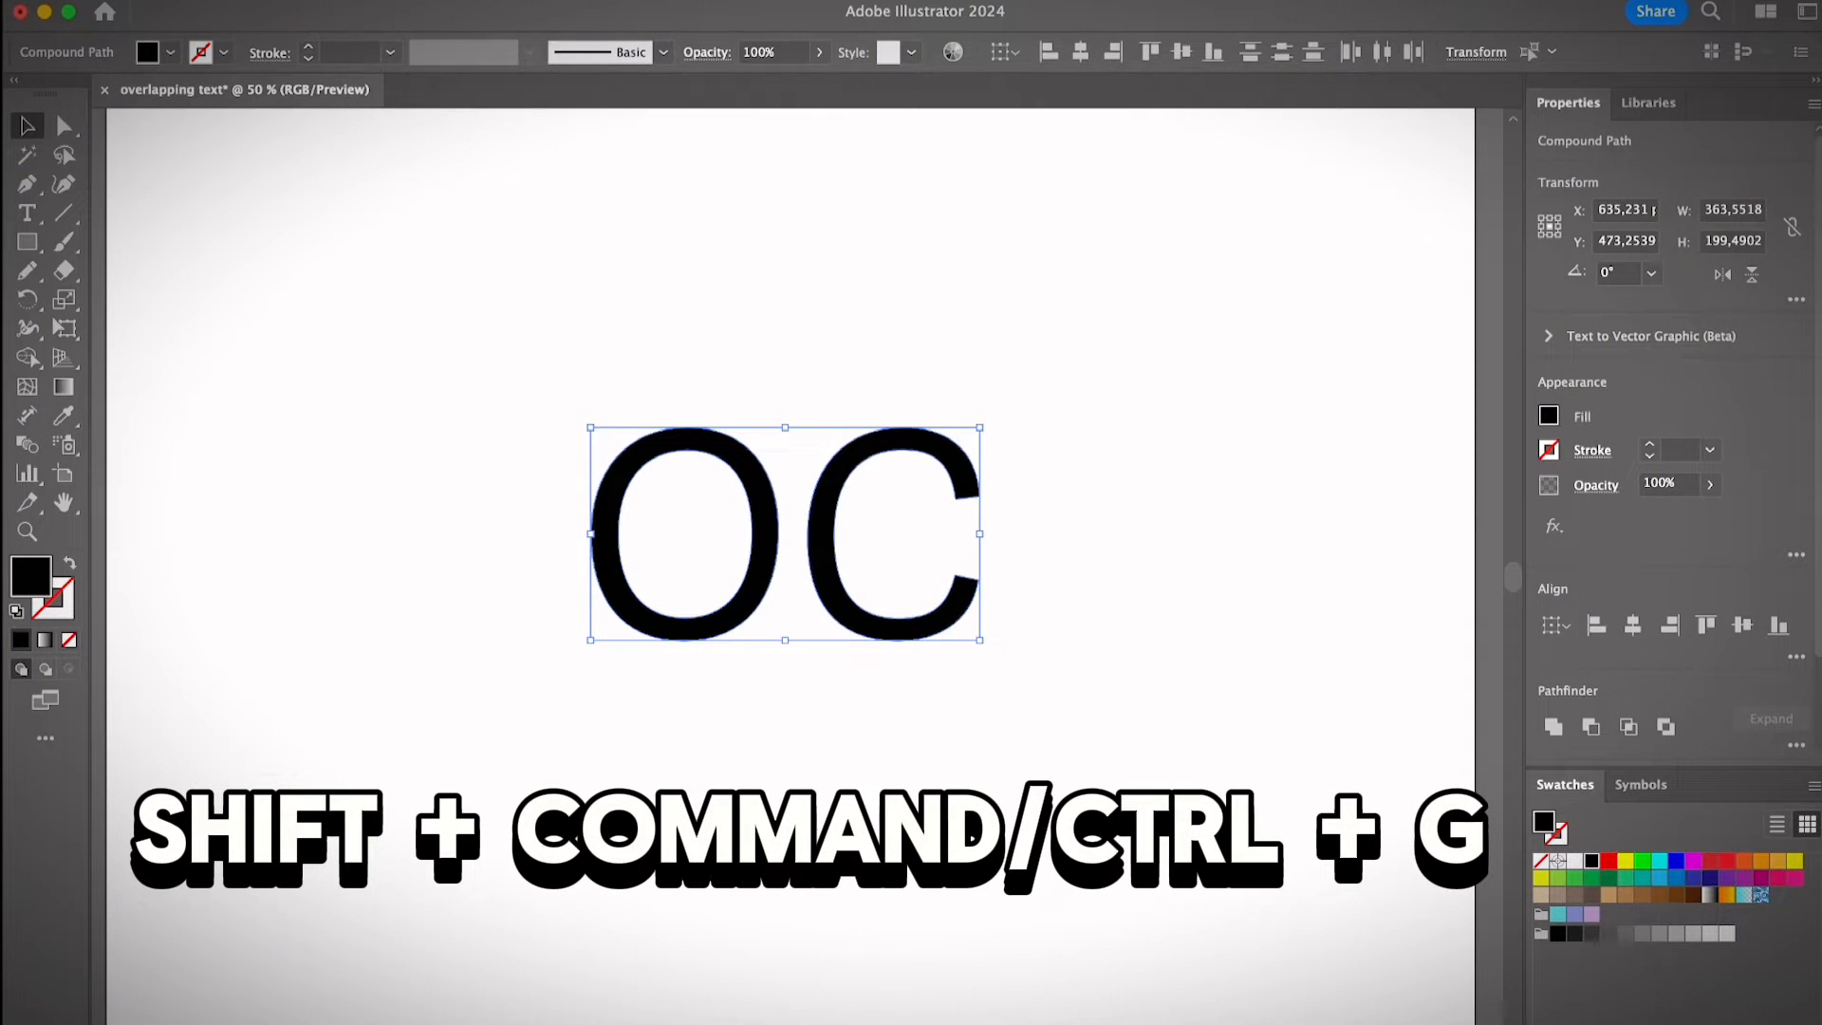
# Move the O and C so the C crosses diagonally through the O's lower right
pyautogui.click(356, 356)
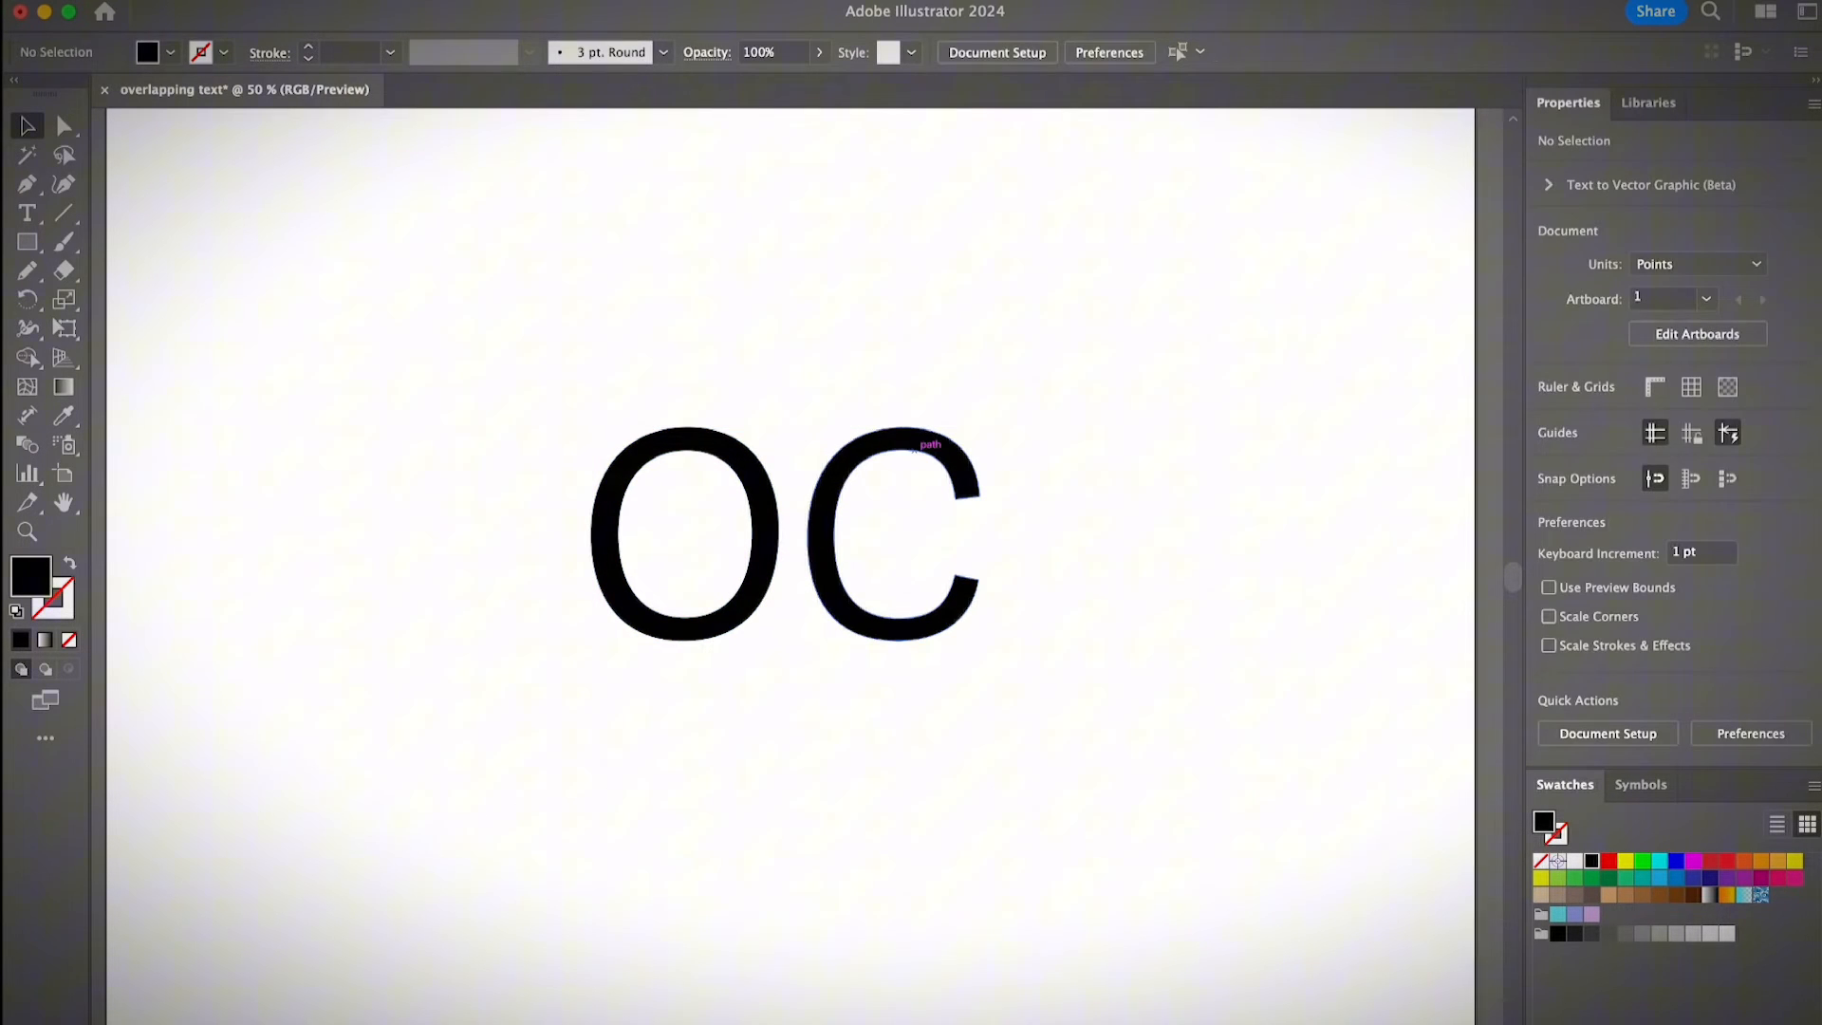
pyautogui.click(612, 534)
pyautogui.moveTo(612, 534)
pyautogui.mouseDown()
pyautogui.moveTo(612, 404)
pyautogui.moveTo(685, 403)
pyautogui.mouseUp()
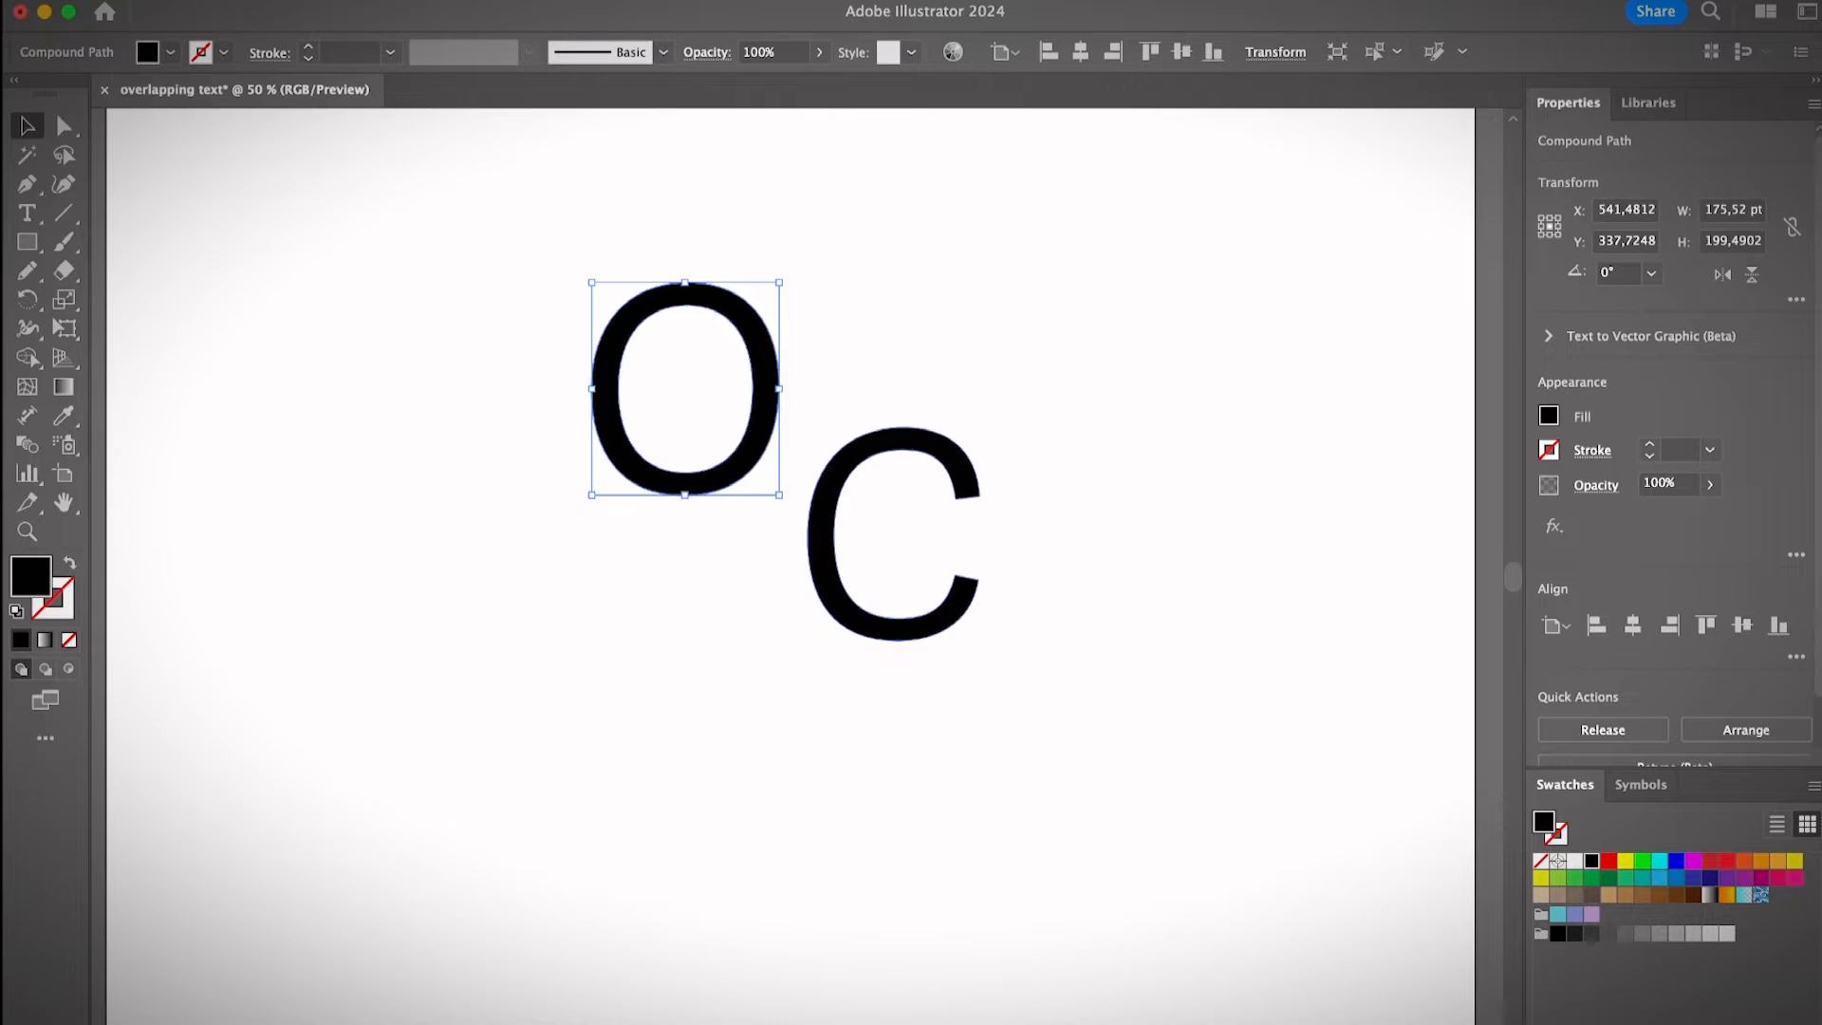
pyautogui.moveTo(847, 597); pyautogui.dragTo(847, 427)
pyautogui.moveTo(906, 370); pyautogui.dragTo(811, 555)
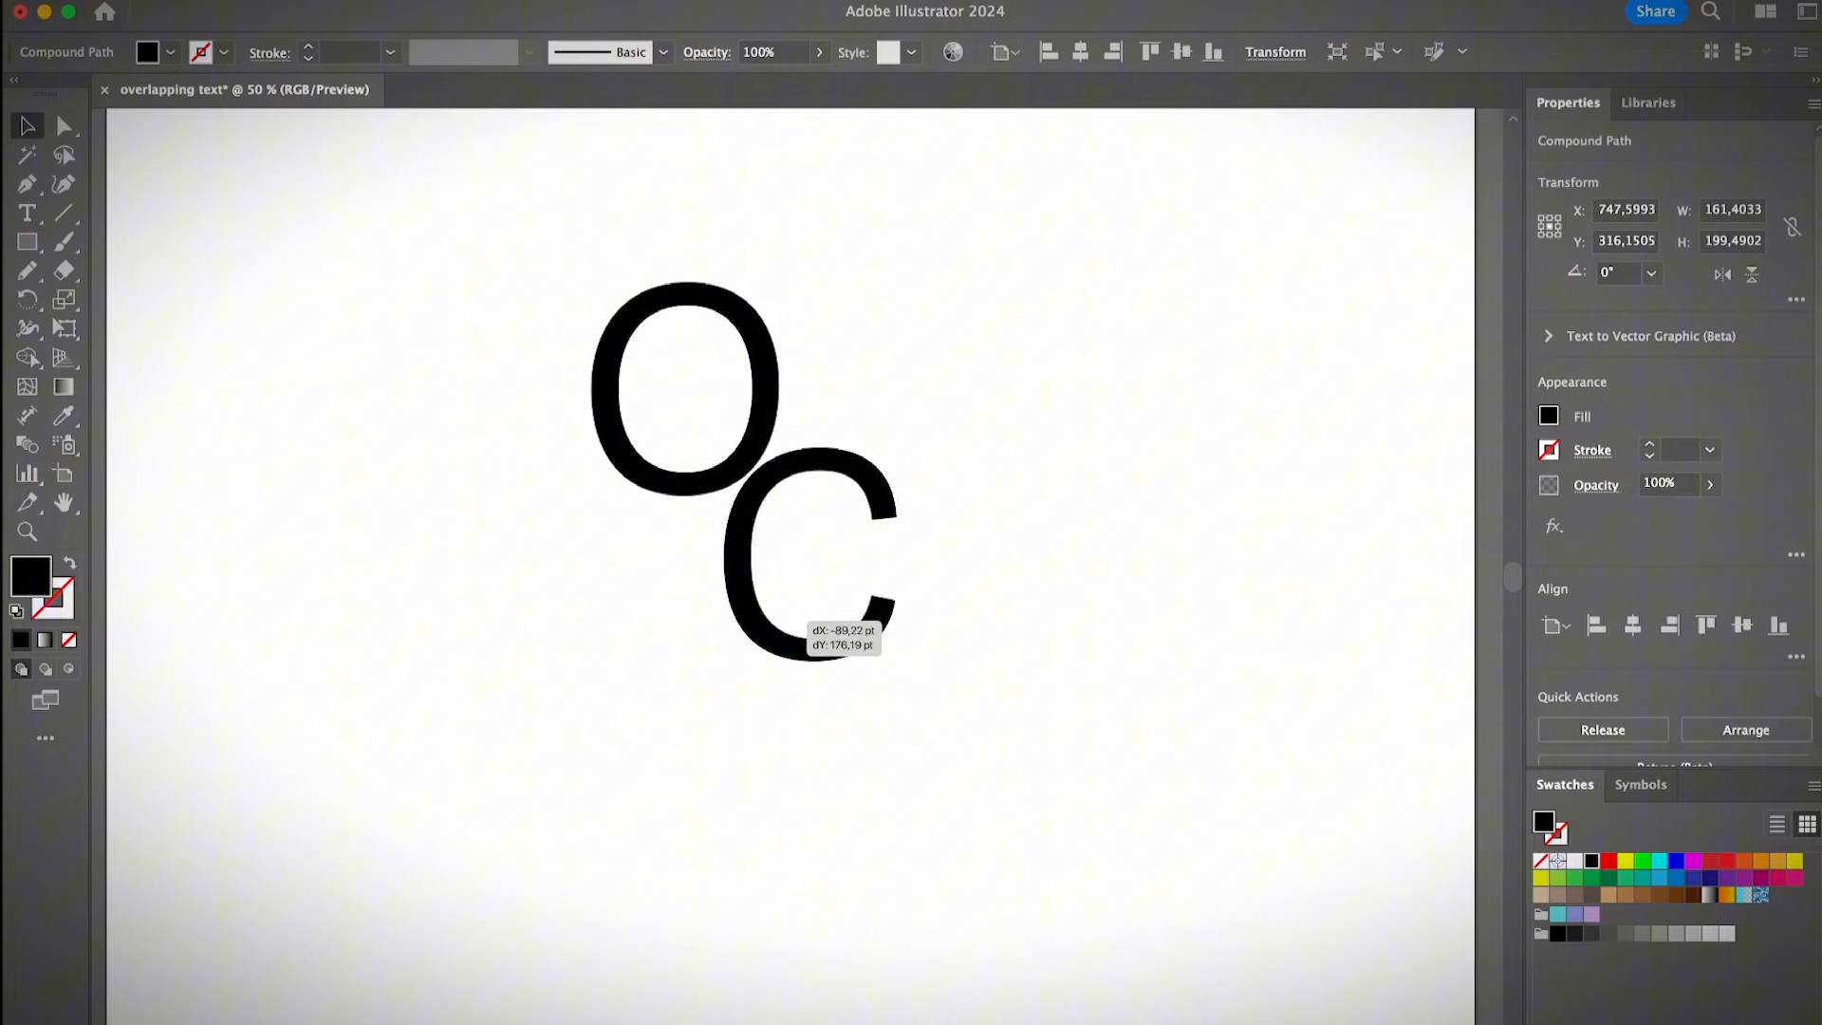
pyautogui.moveTo(683, 384)
pyautogui.mouseDown()
pyautogui.moveTo(734, 521)
pyautogui.moveTo(776, 567)
pyautogui.mouseUp()
pyautogui.click(911, 598)
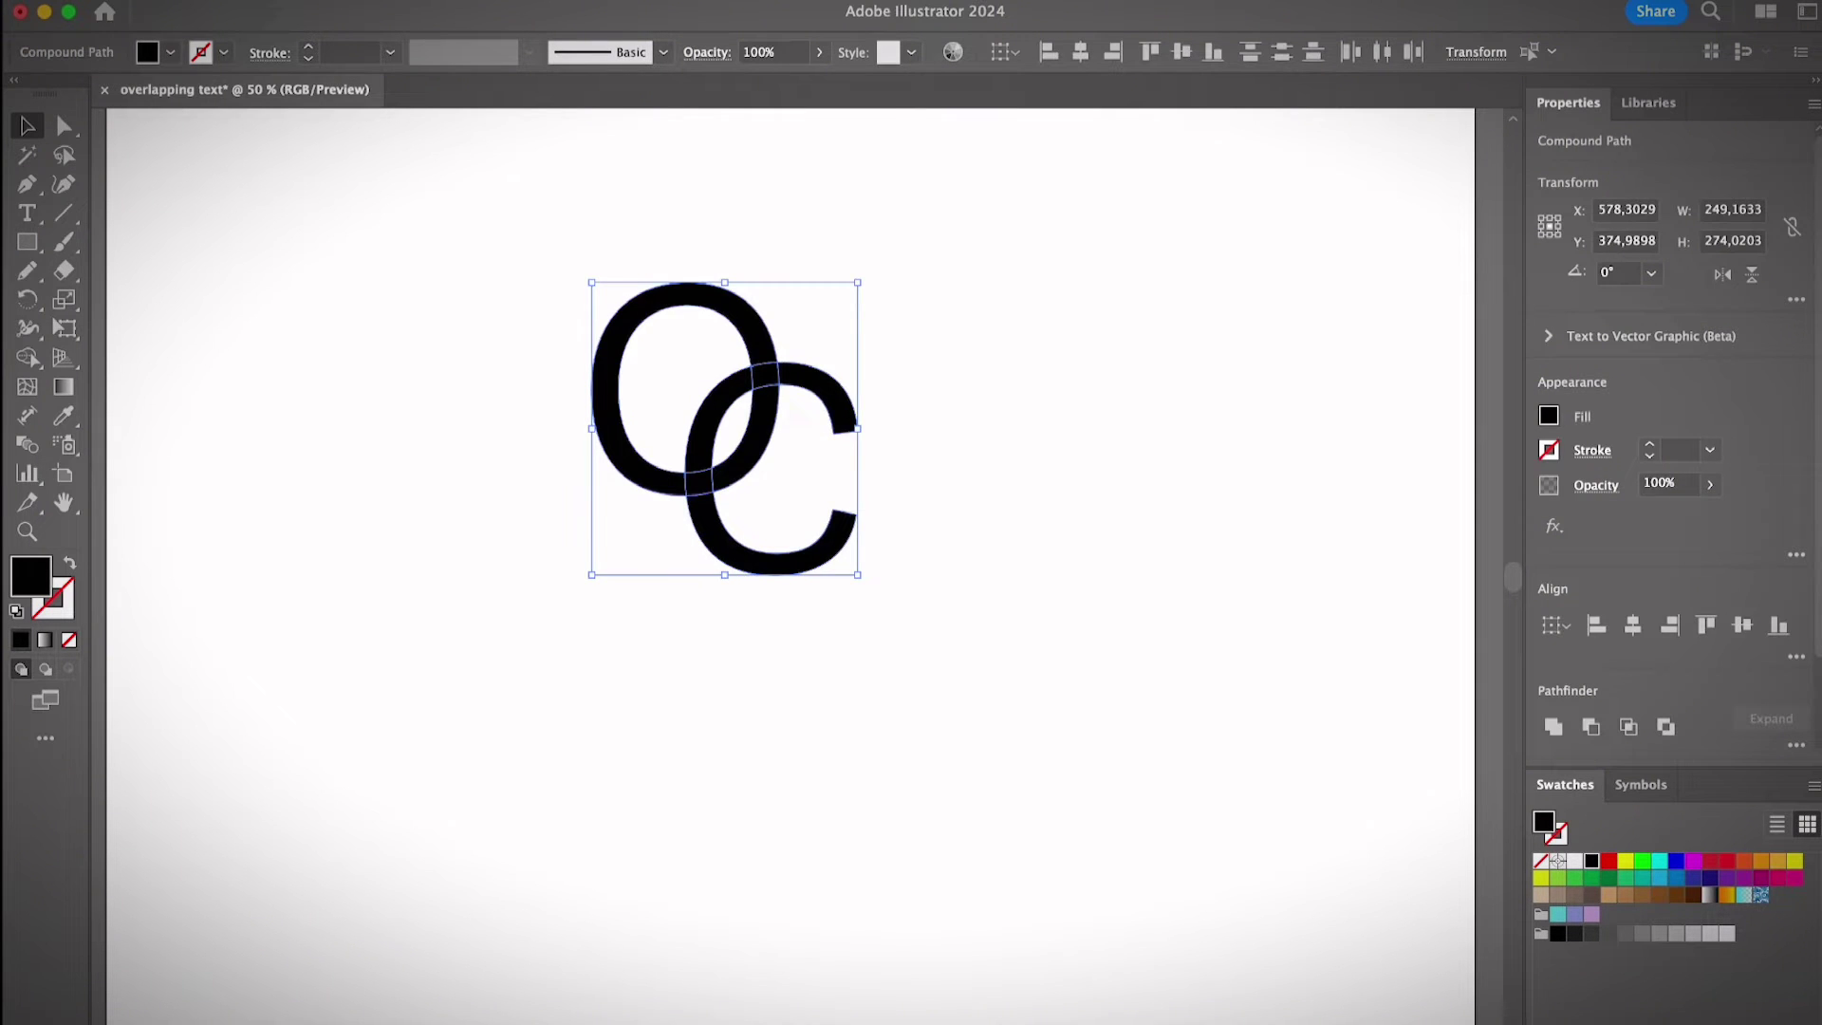
# Enlarge the interlocked letters, shift them up-left and marquee-select both
pyautogui.moveTo(859, 573); pyautogui.dragTo(1120, 860)
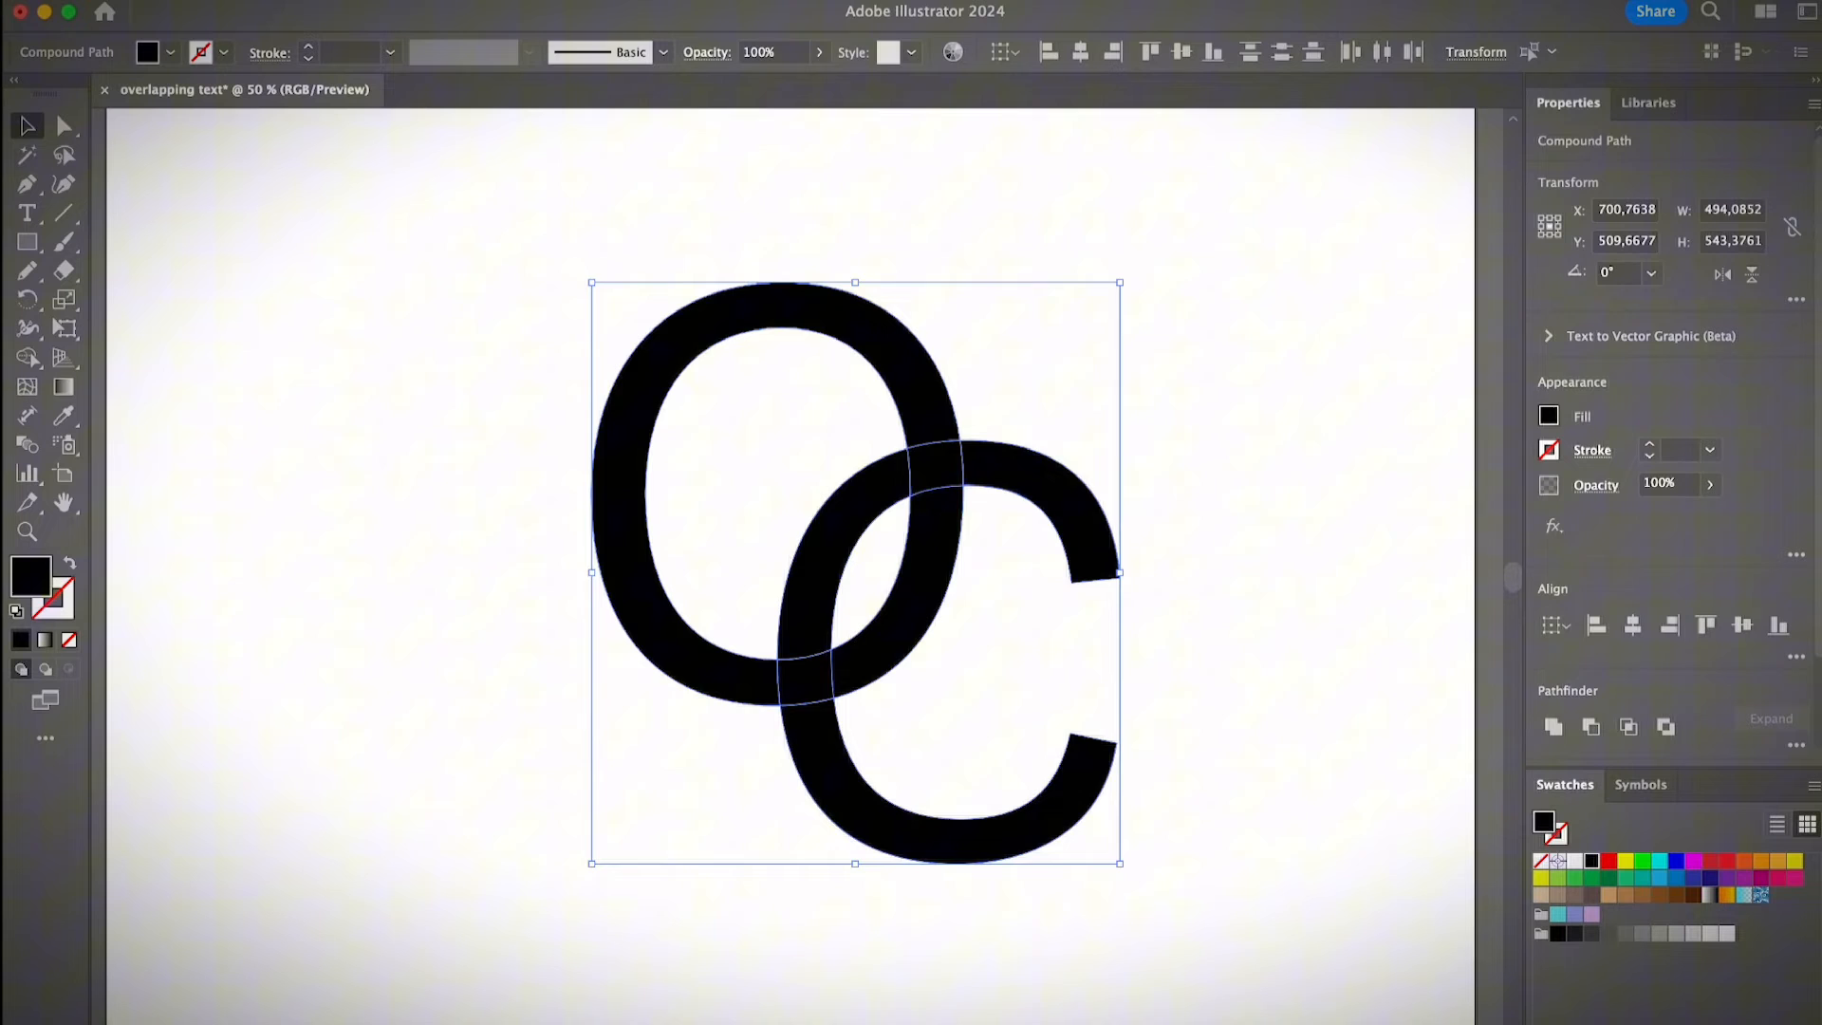
pyautogui.moveTo(1075, 498); pyautogui.dragTo(1010, 487)
pyautogui.click(1210, 428)
pyautogui.moveTo(643, 388); pyautogui.dragTo(1030, 667)
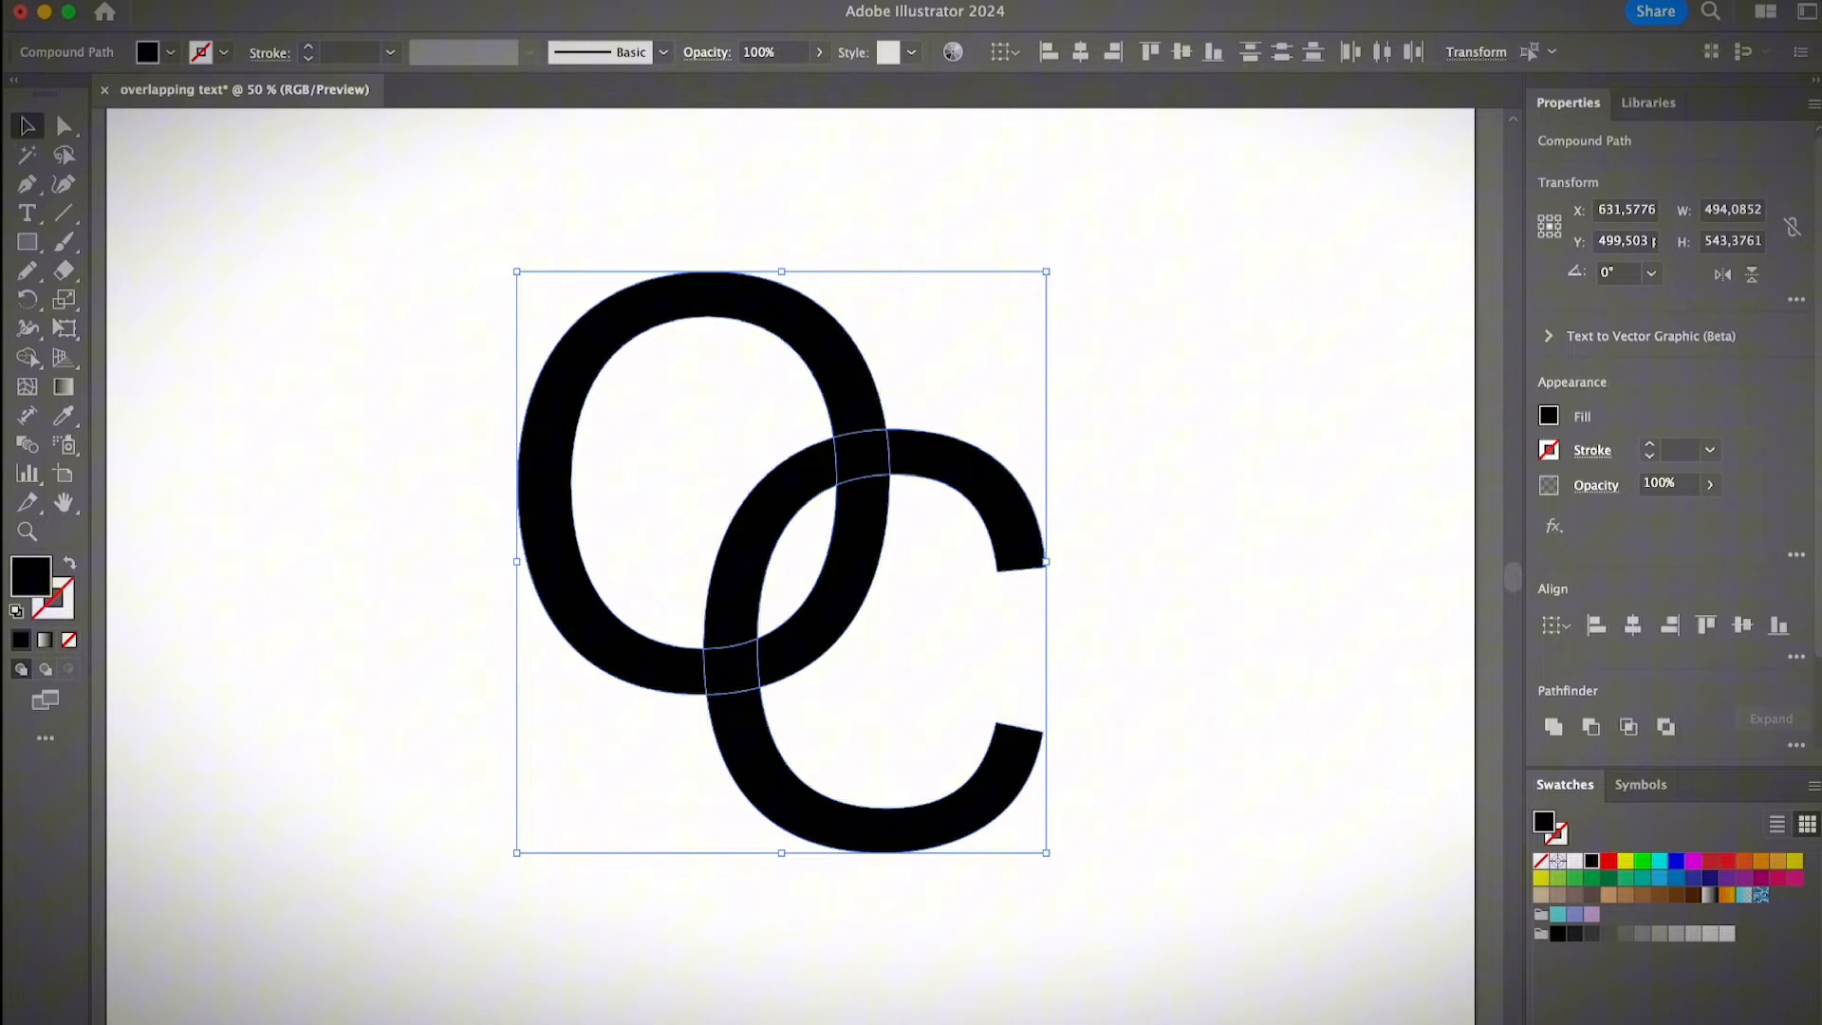
pyautogui.hotkey('ctrl', 'shift', 'a')
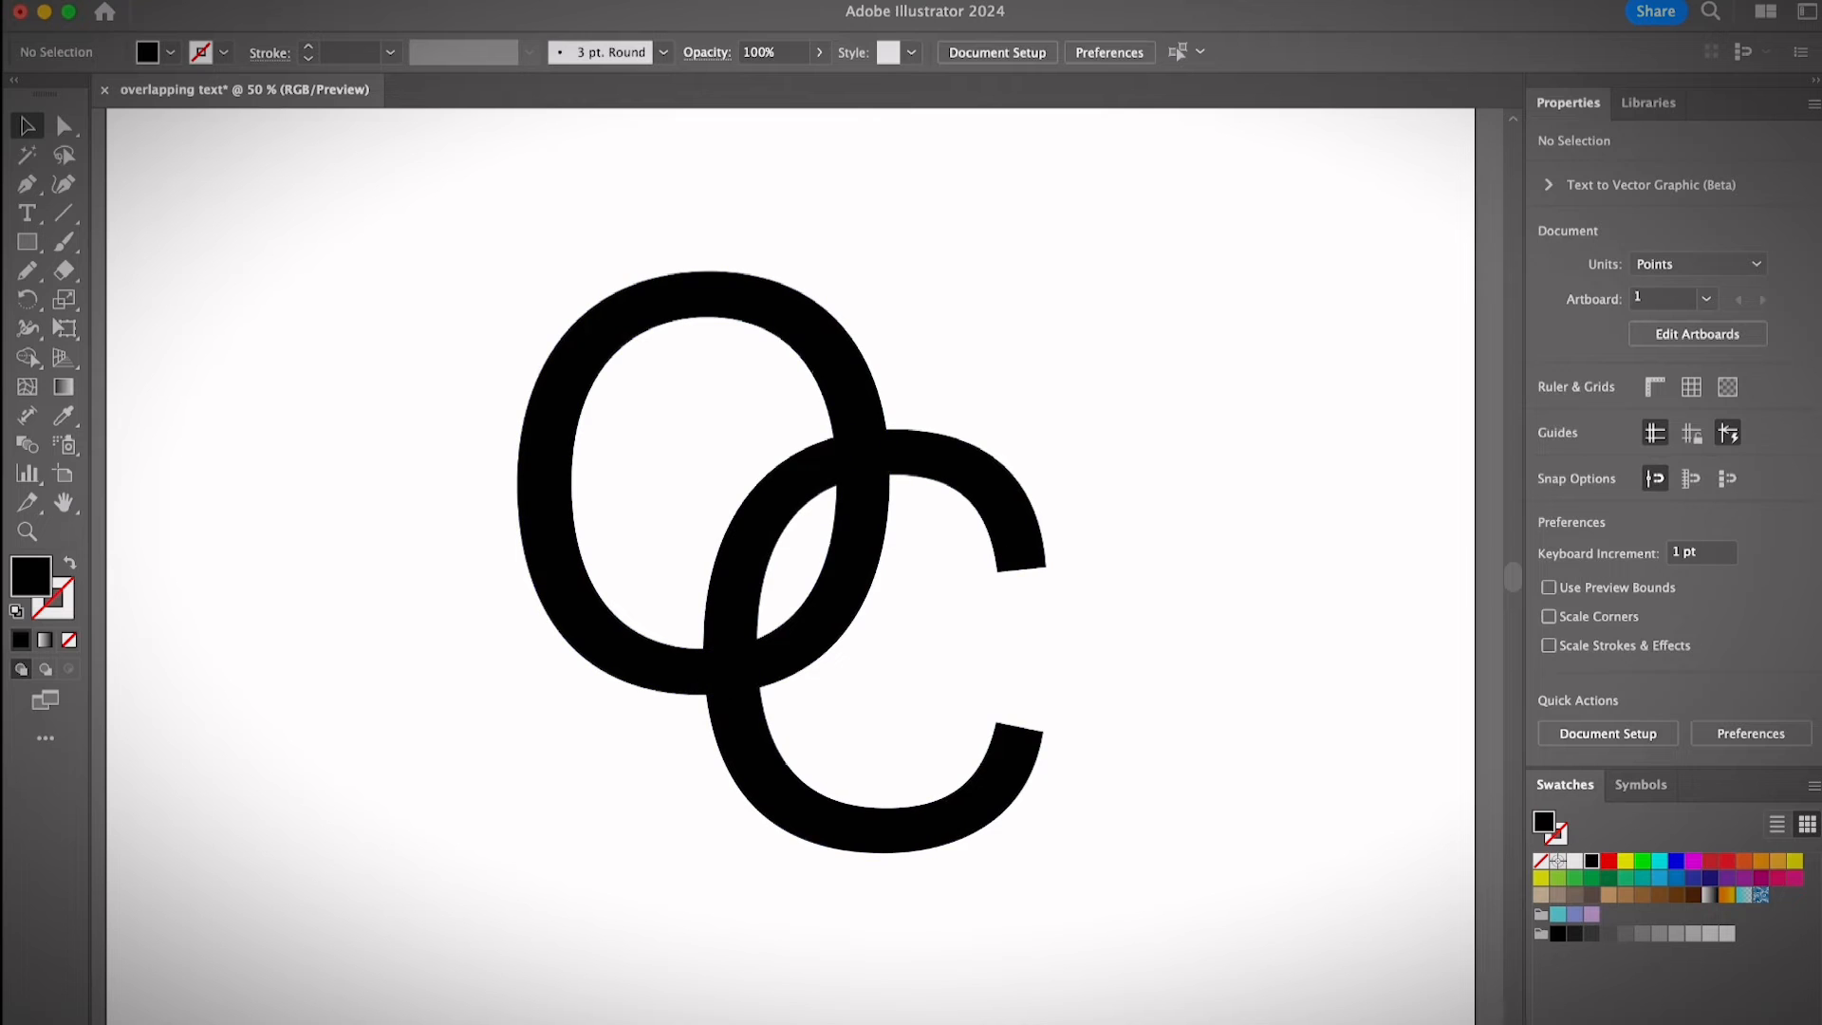
pyautogui.moveTo(529, 285); pyautogui.dragTo(1019, 719)
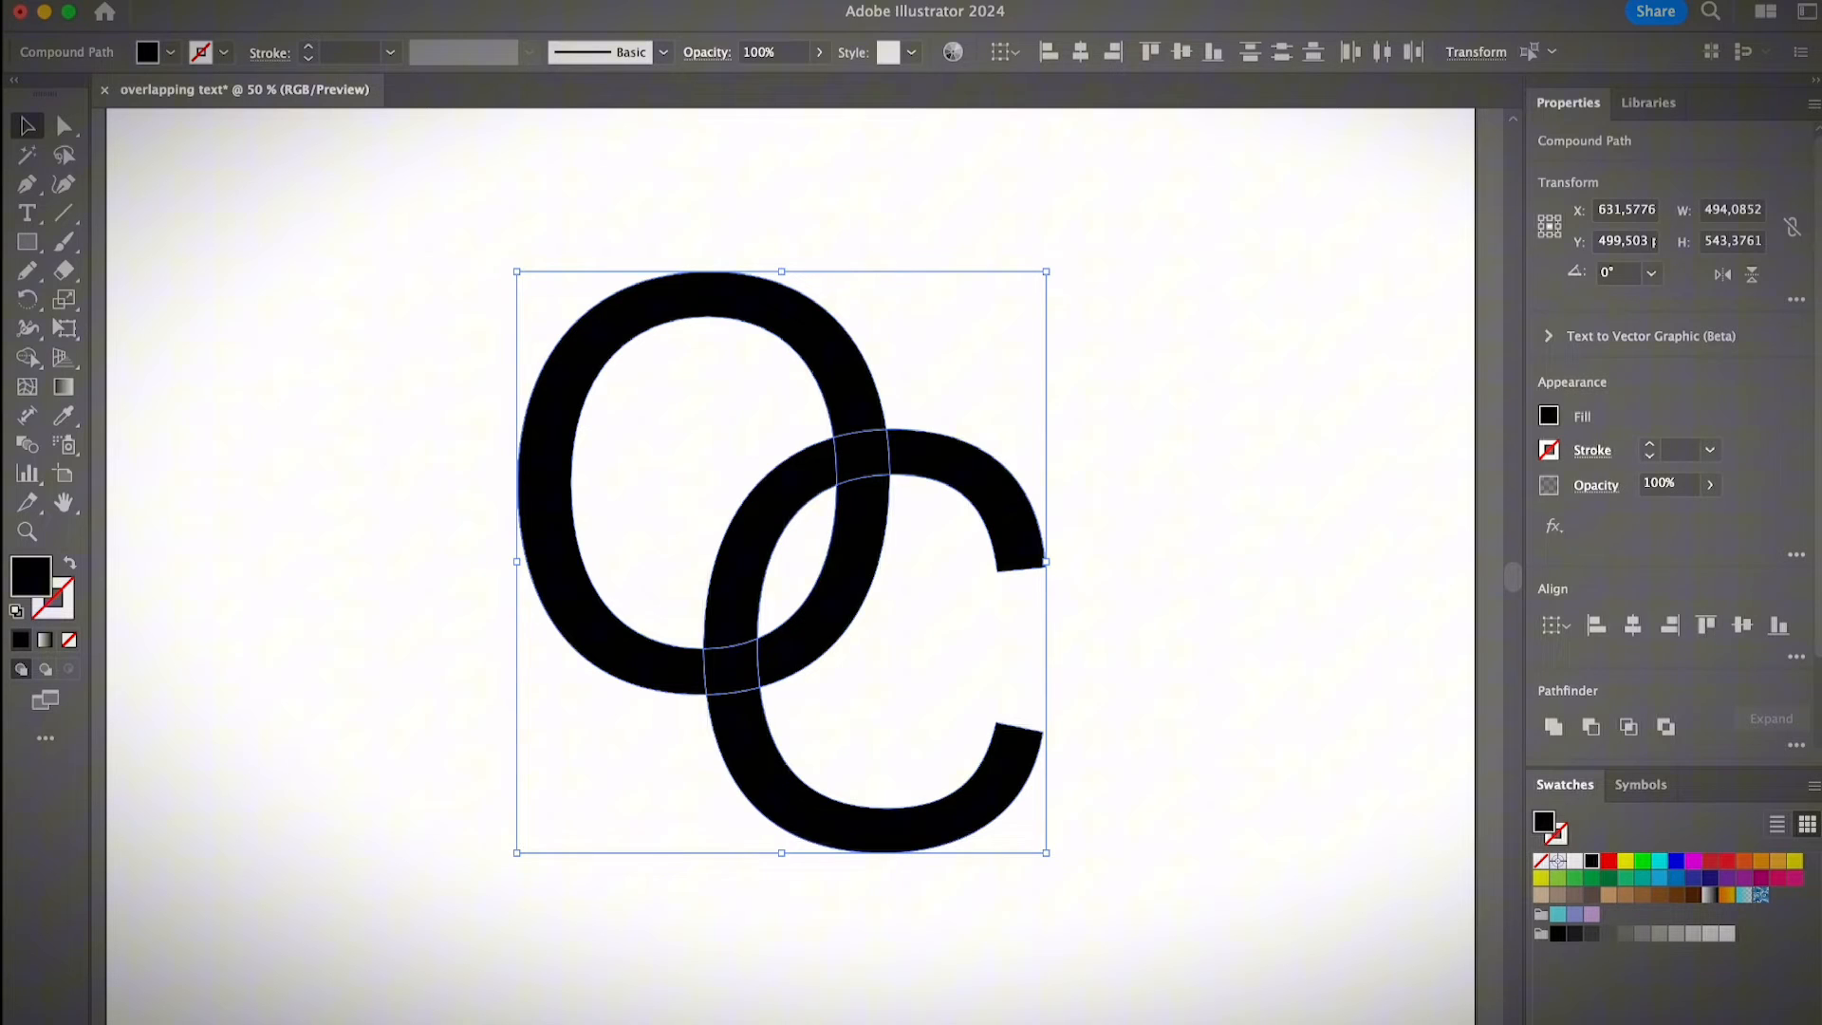
# Apply Offset Path of 10 pt to both letters after previewing 15 pt
pyautogui.click(285, 10)
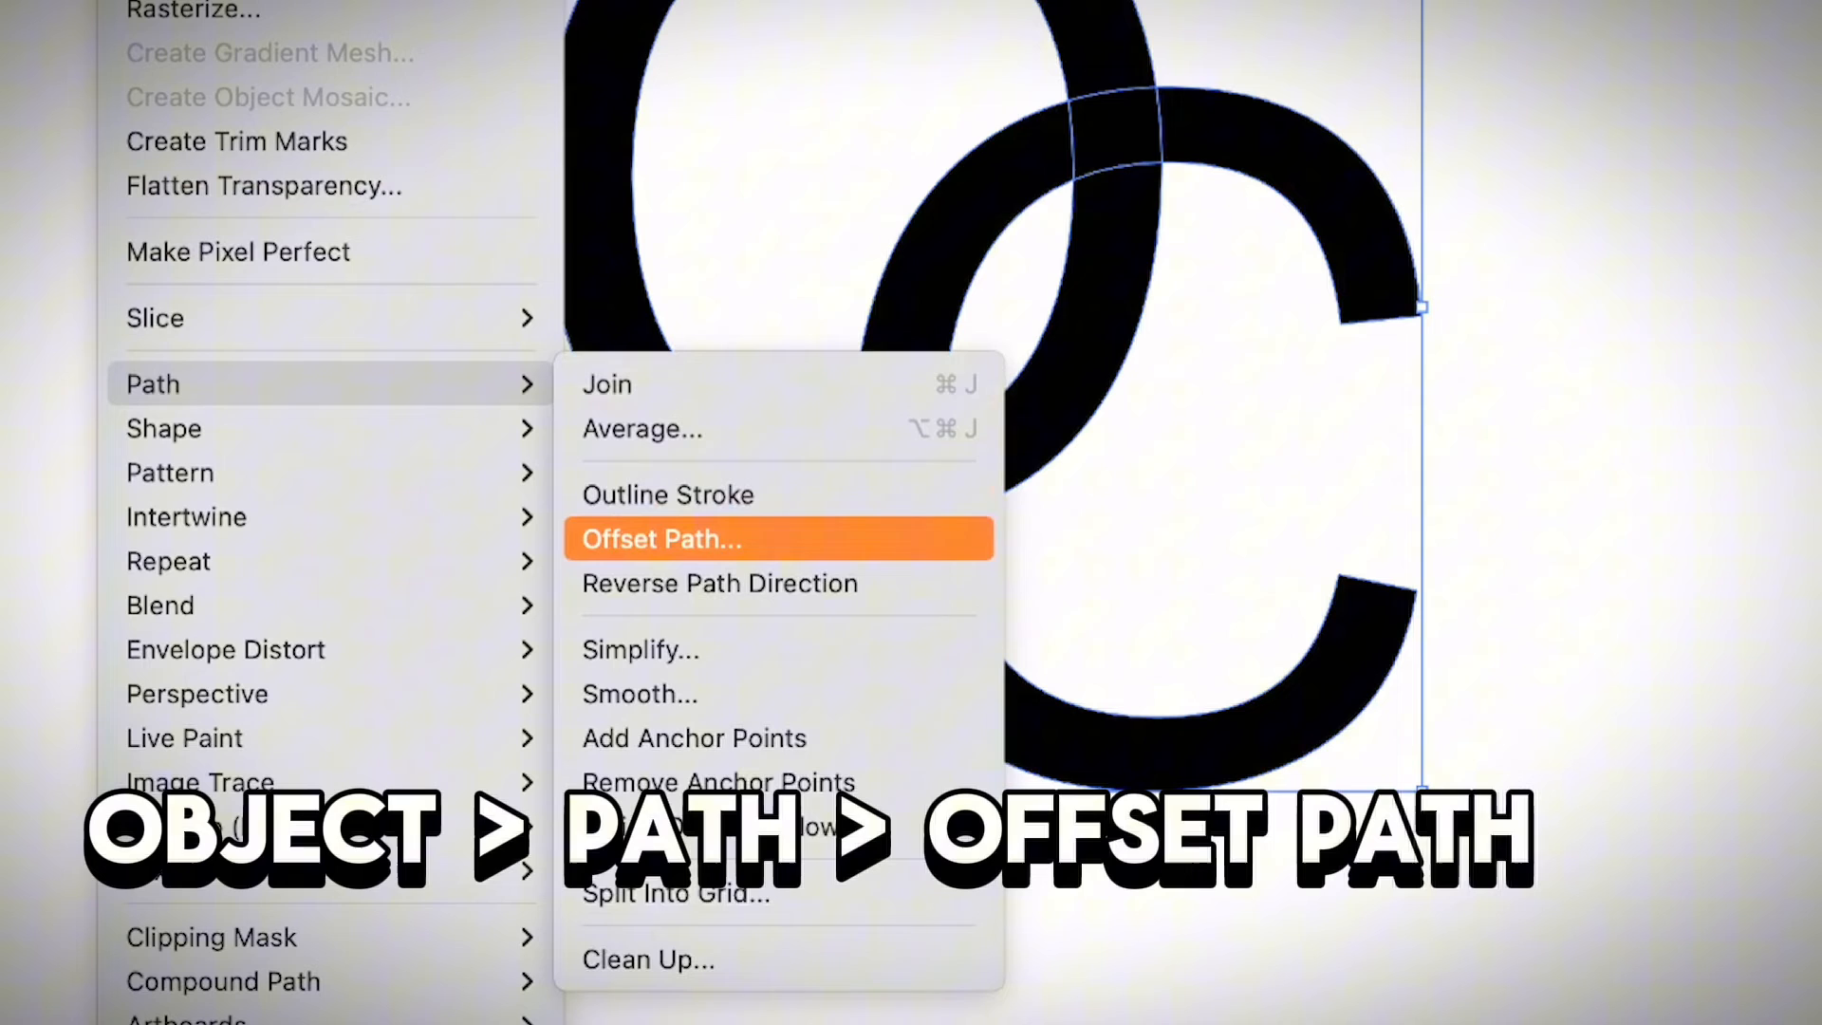
pyautogui.click(661, 538)
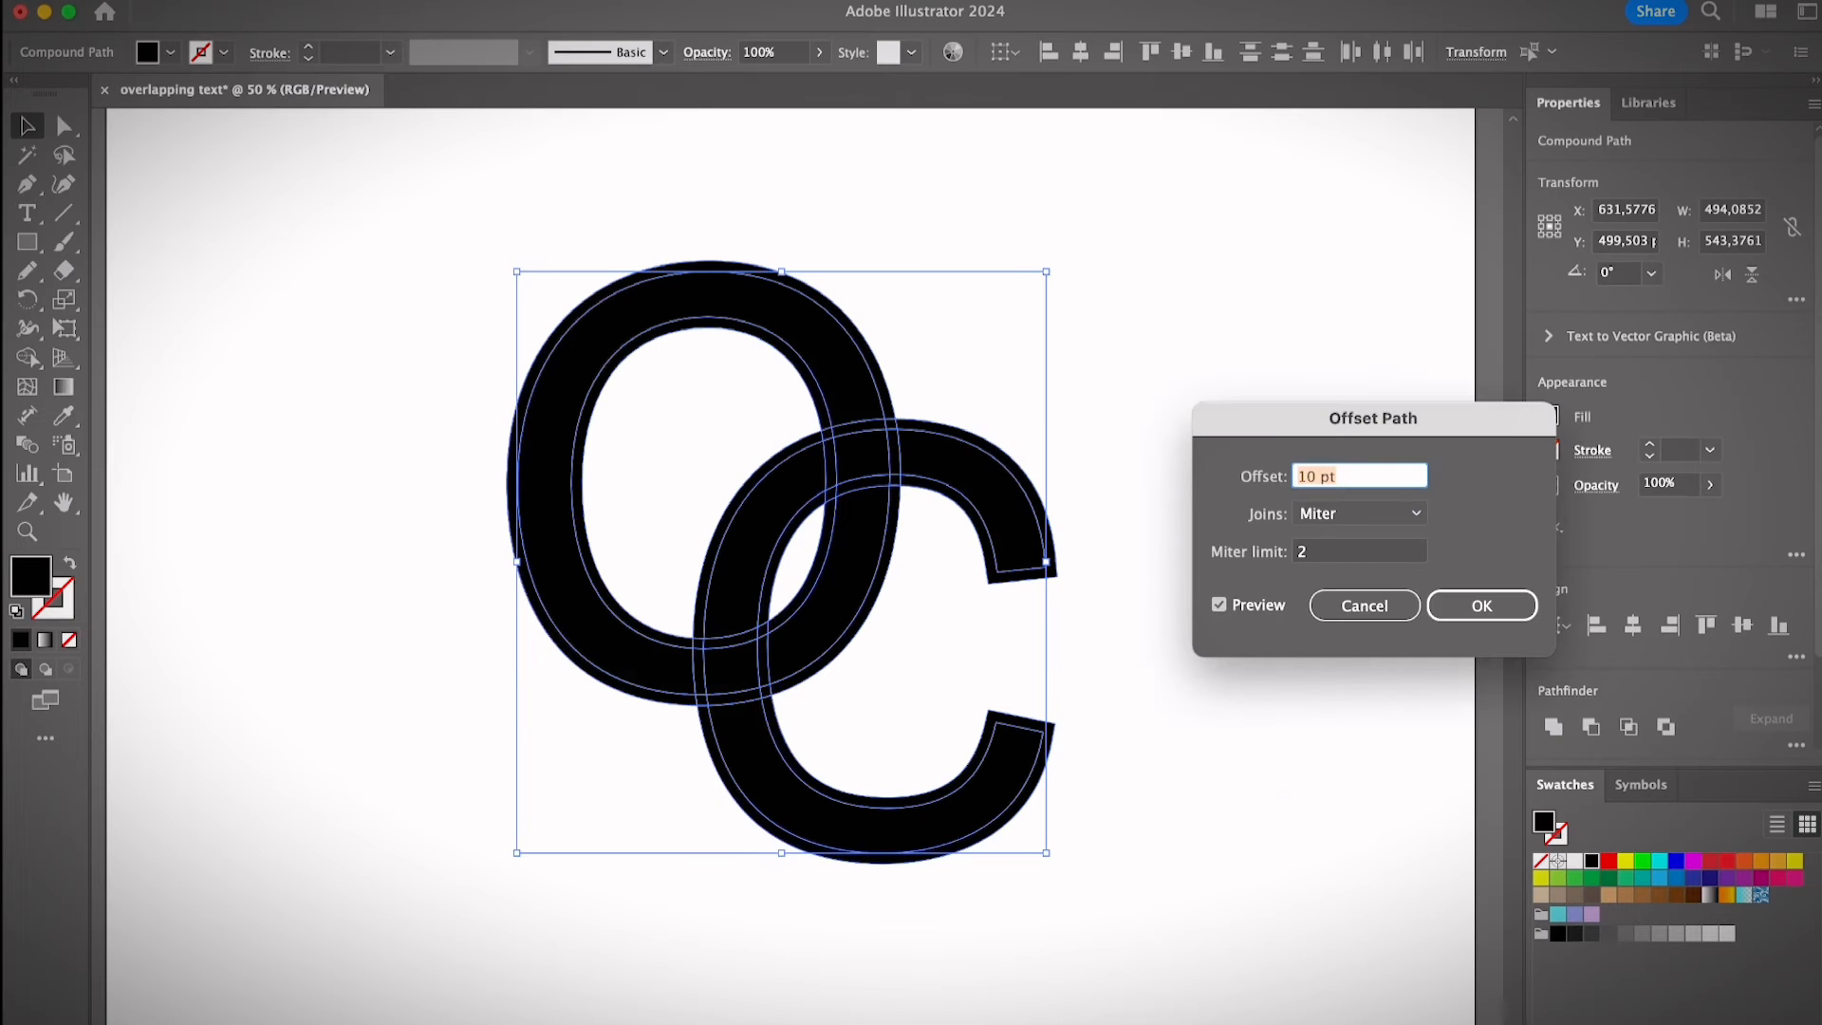
pyautogui.moveTo(1372, 416); pyautogui.dragTo(1203, 200)
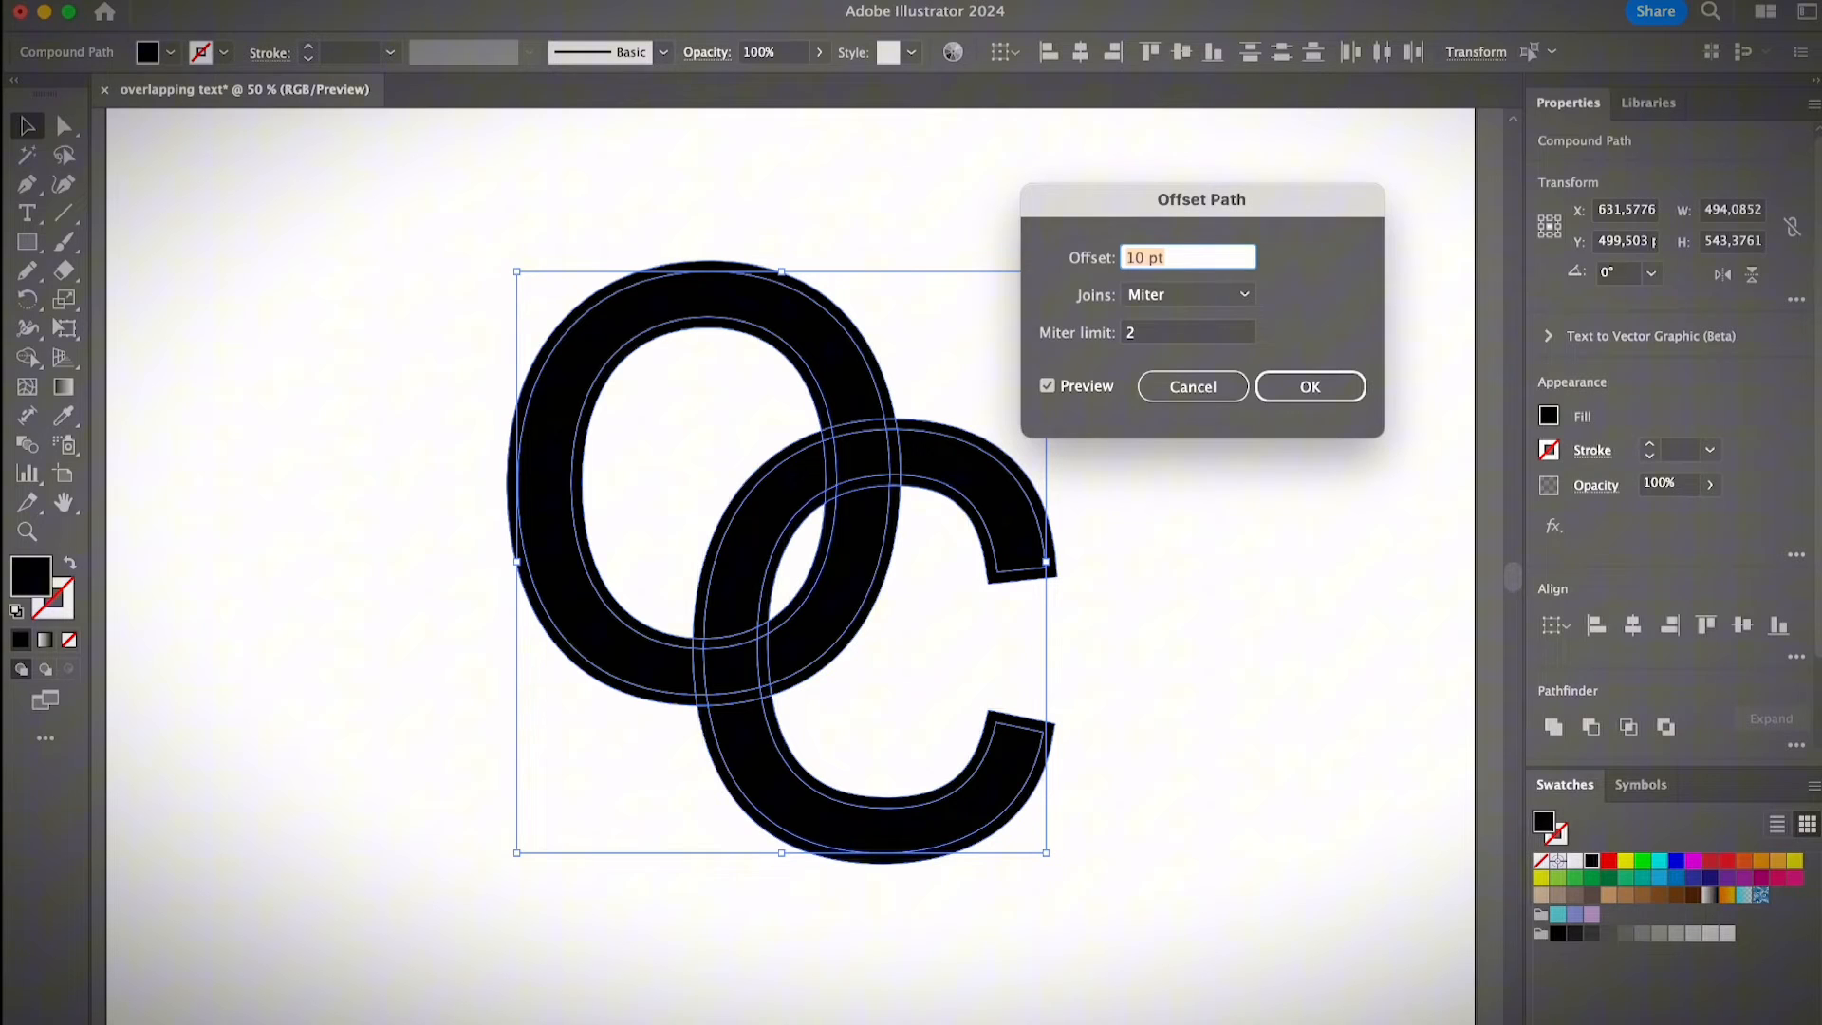
pyautogui.moveTo(1202, 199); pyautogui.dragTo(1106, 175)
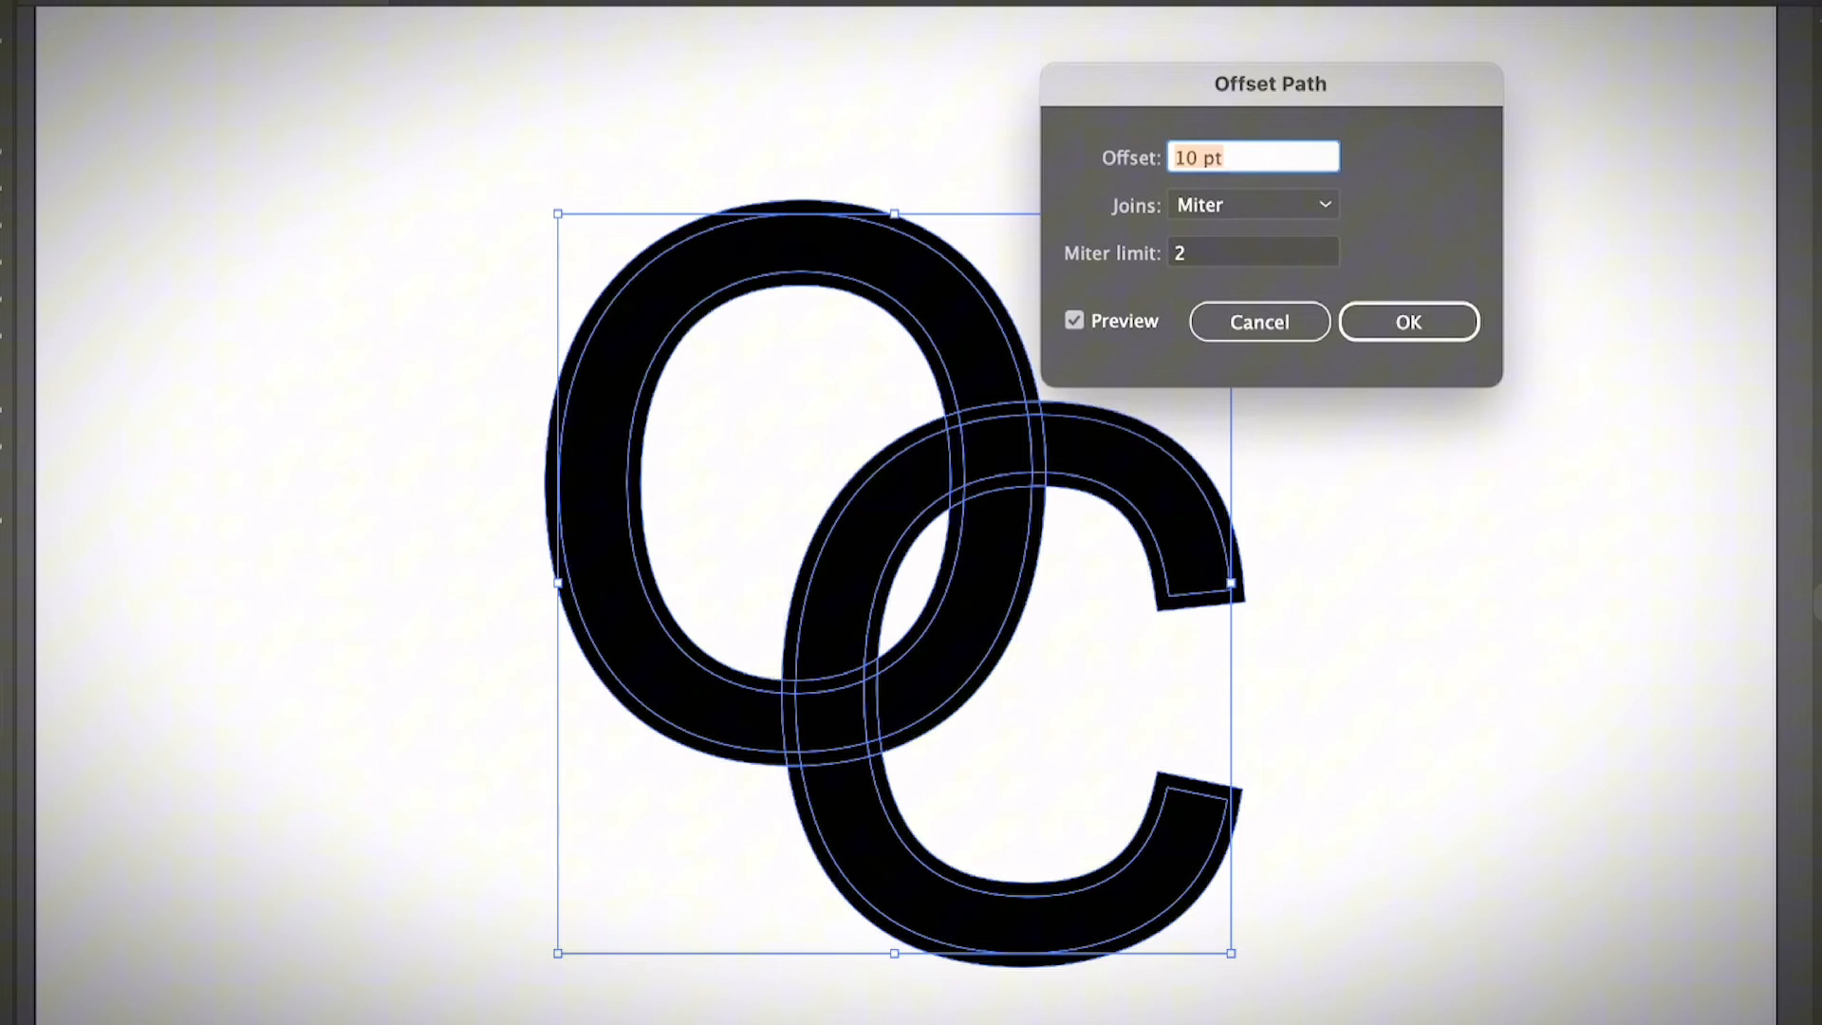
pyautogui.moveTo(1193, 157); pyautogui.dragTo(1184, 156)
pyautogui.write('5')
pyautogui.click(1073, 320)
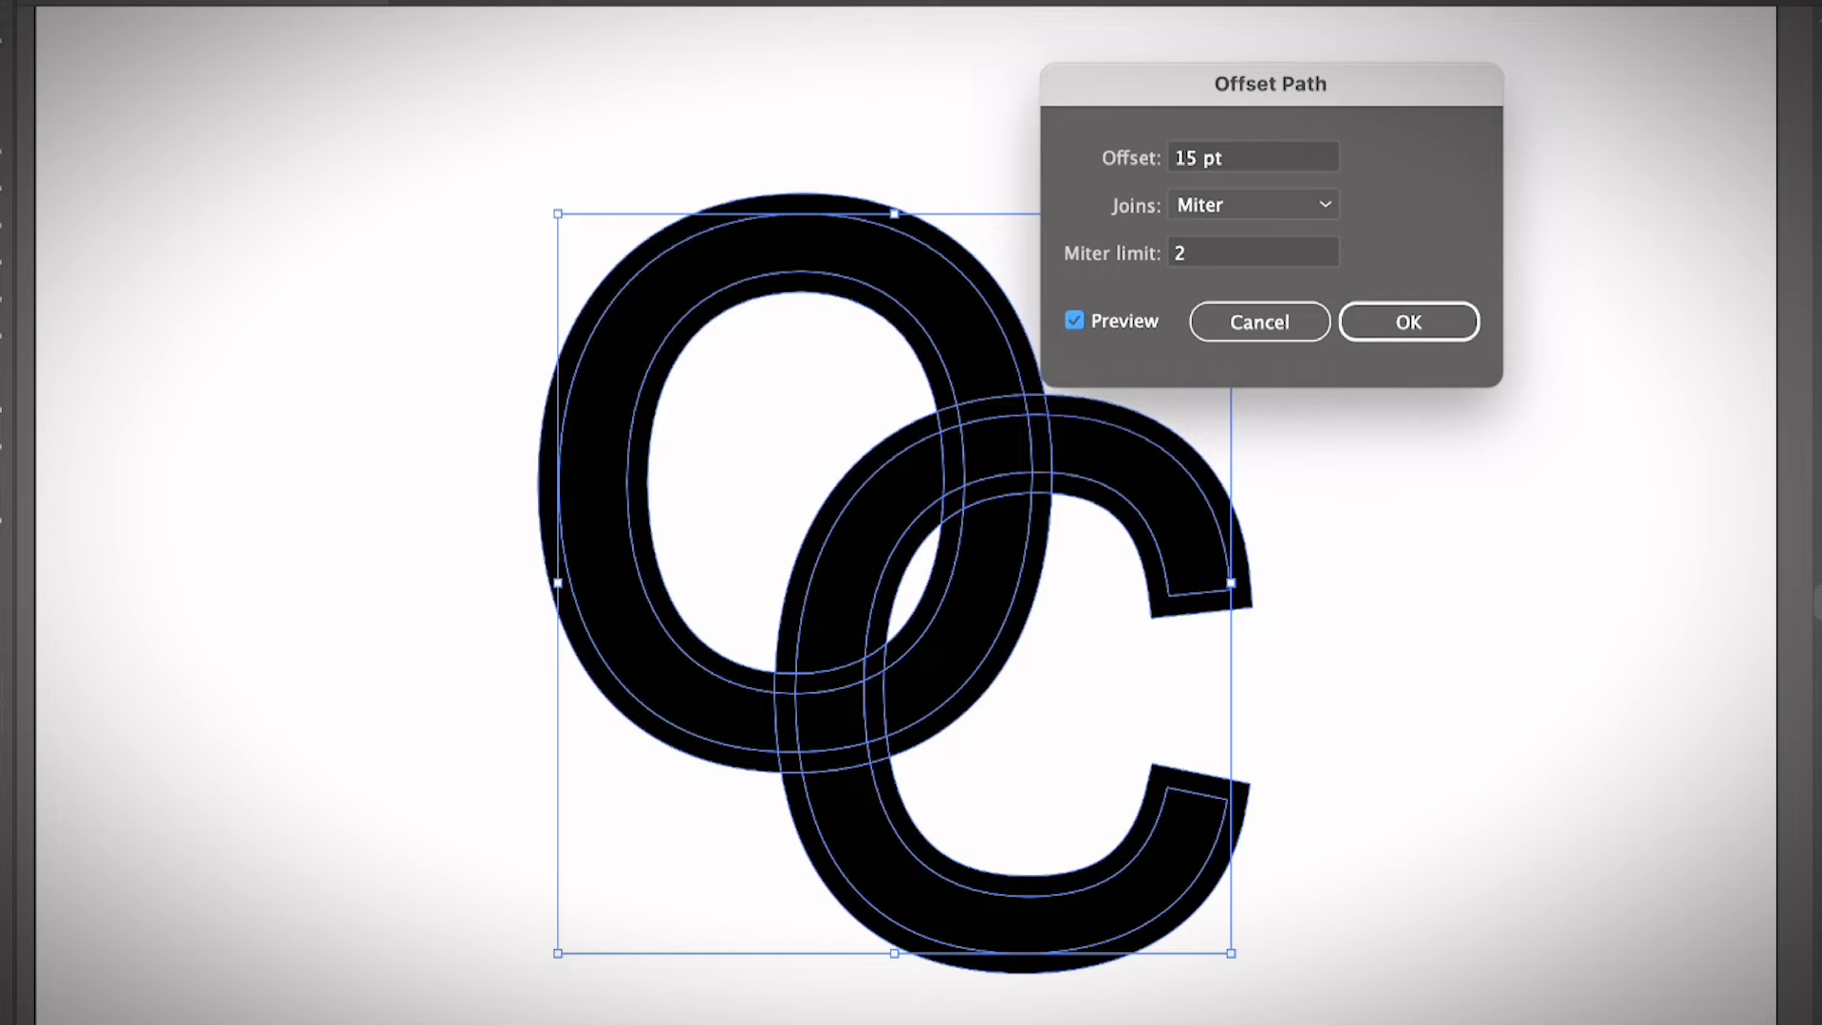
pyautogui.click(1189, 158)
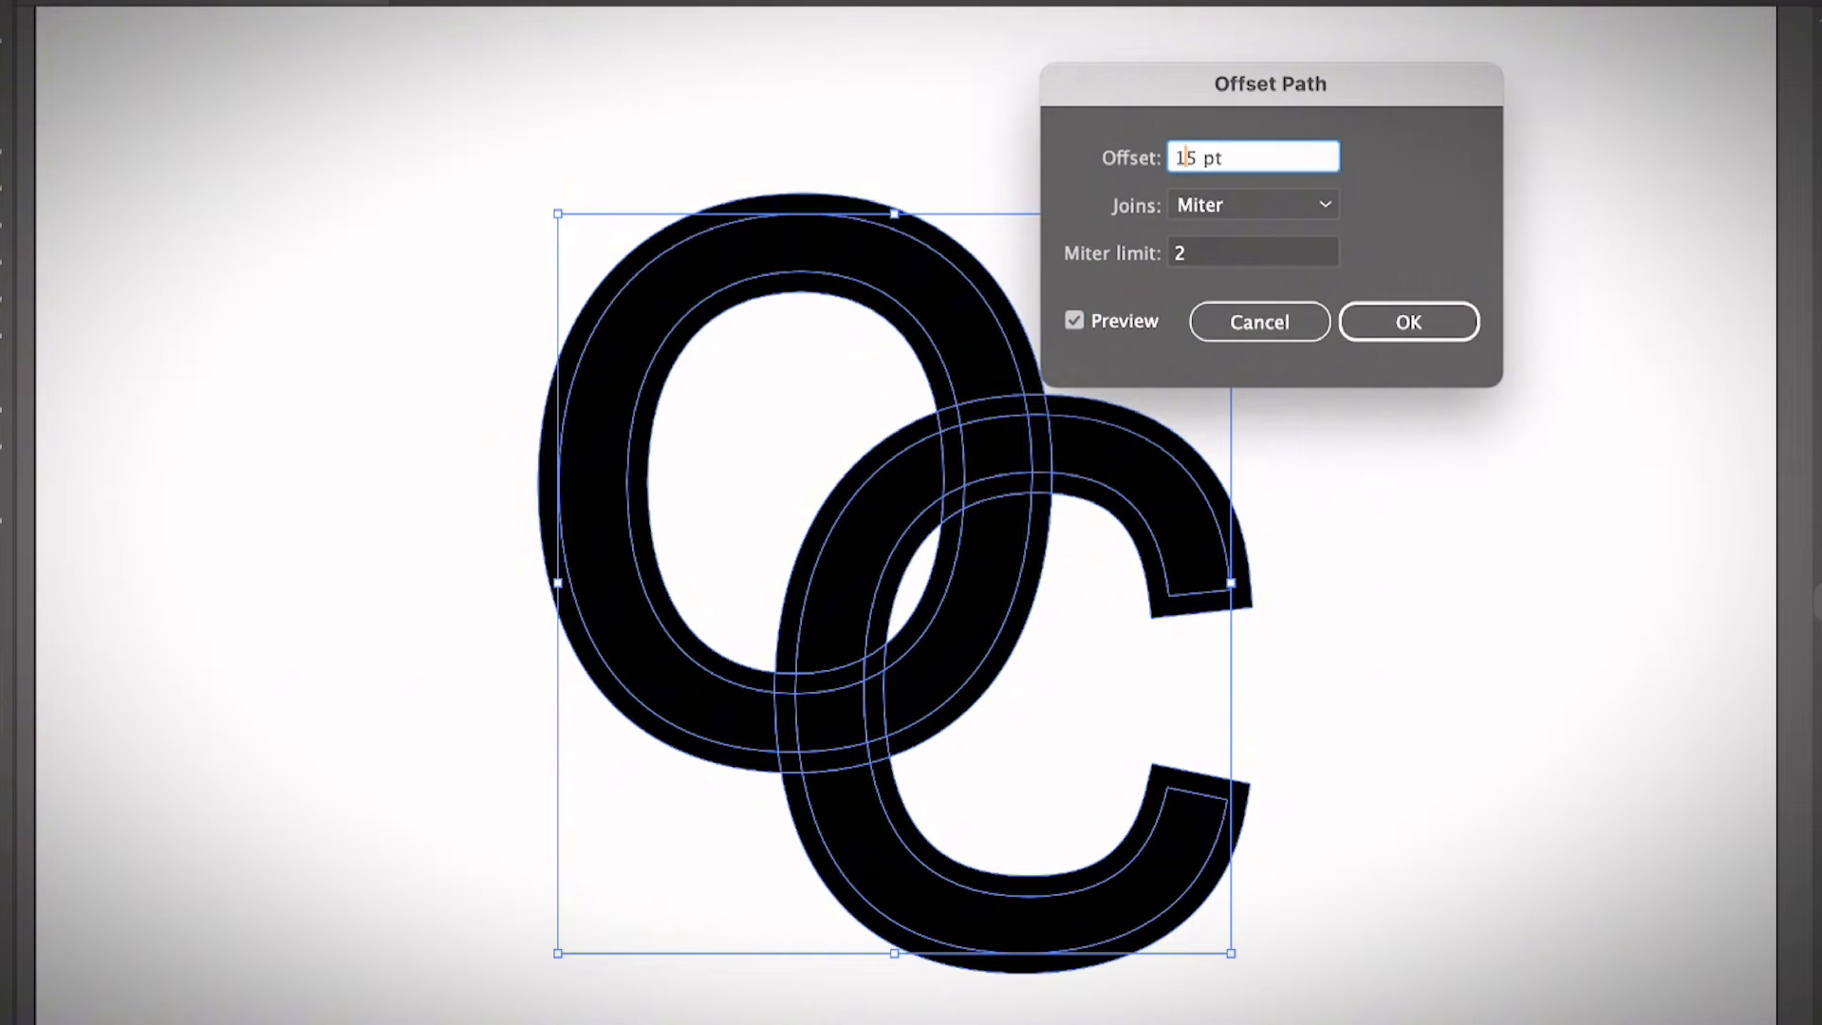
pyautogui.press('Delete')
pyautogui.write('0')
pyautogui.press('Return')
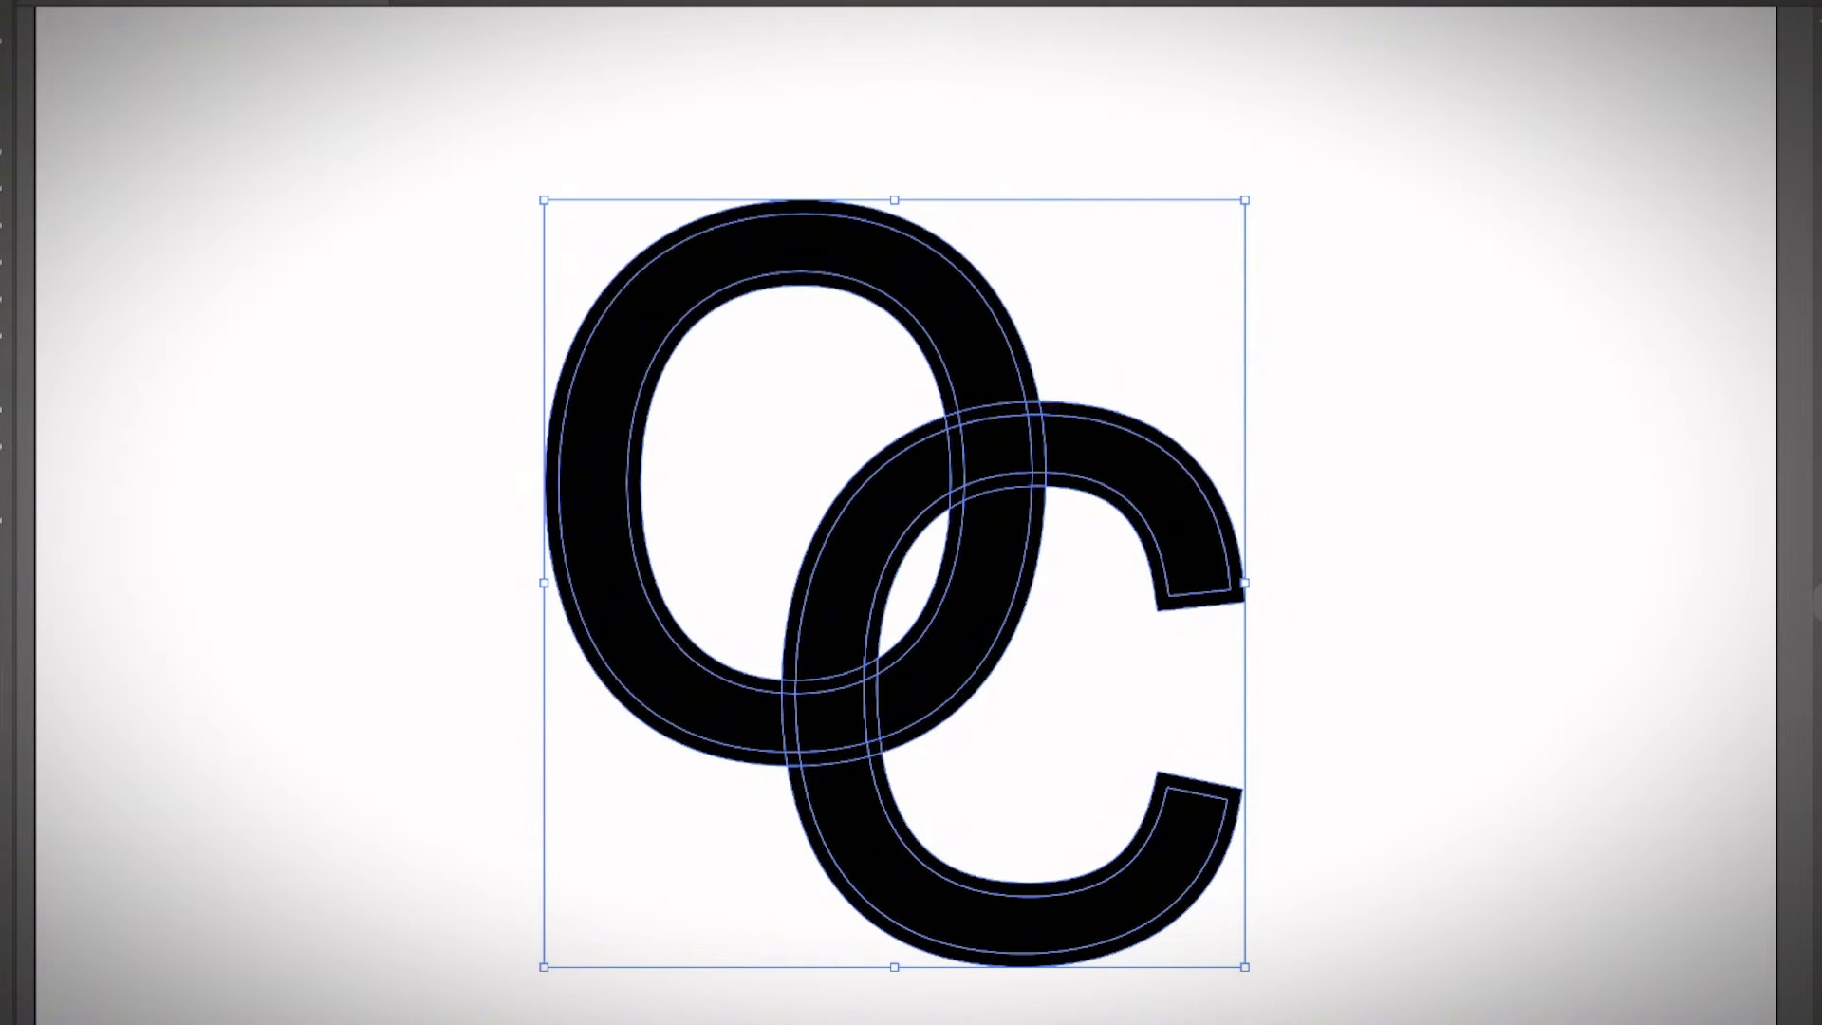
# Try Pathfinder Divide on the overlapping letters and undo it
pyautogui.click(1026, 641)
pyautogui.keyDown('shift'); pyautogui.click(933, 232); pyautogui.keyUp('shift')
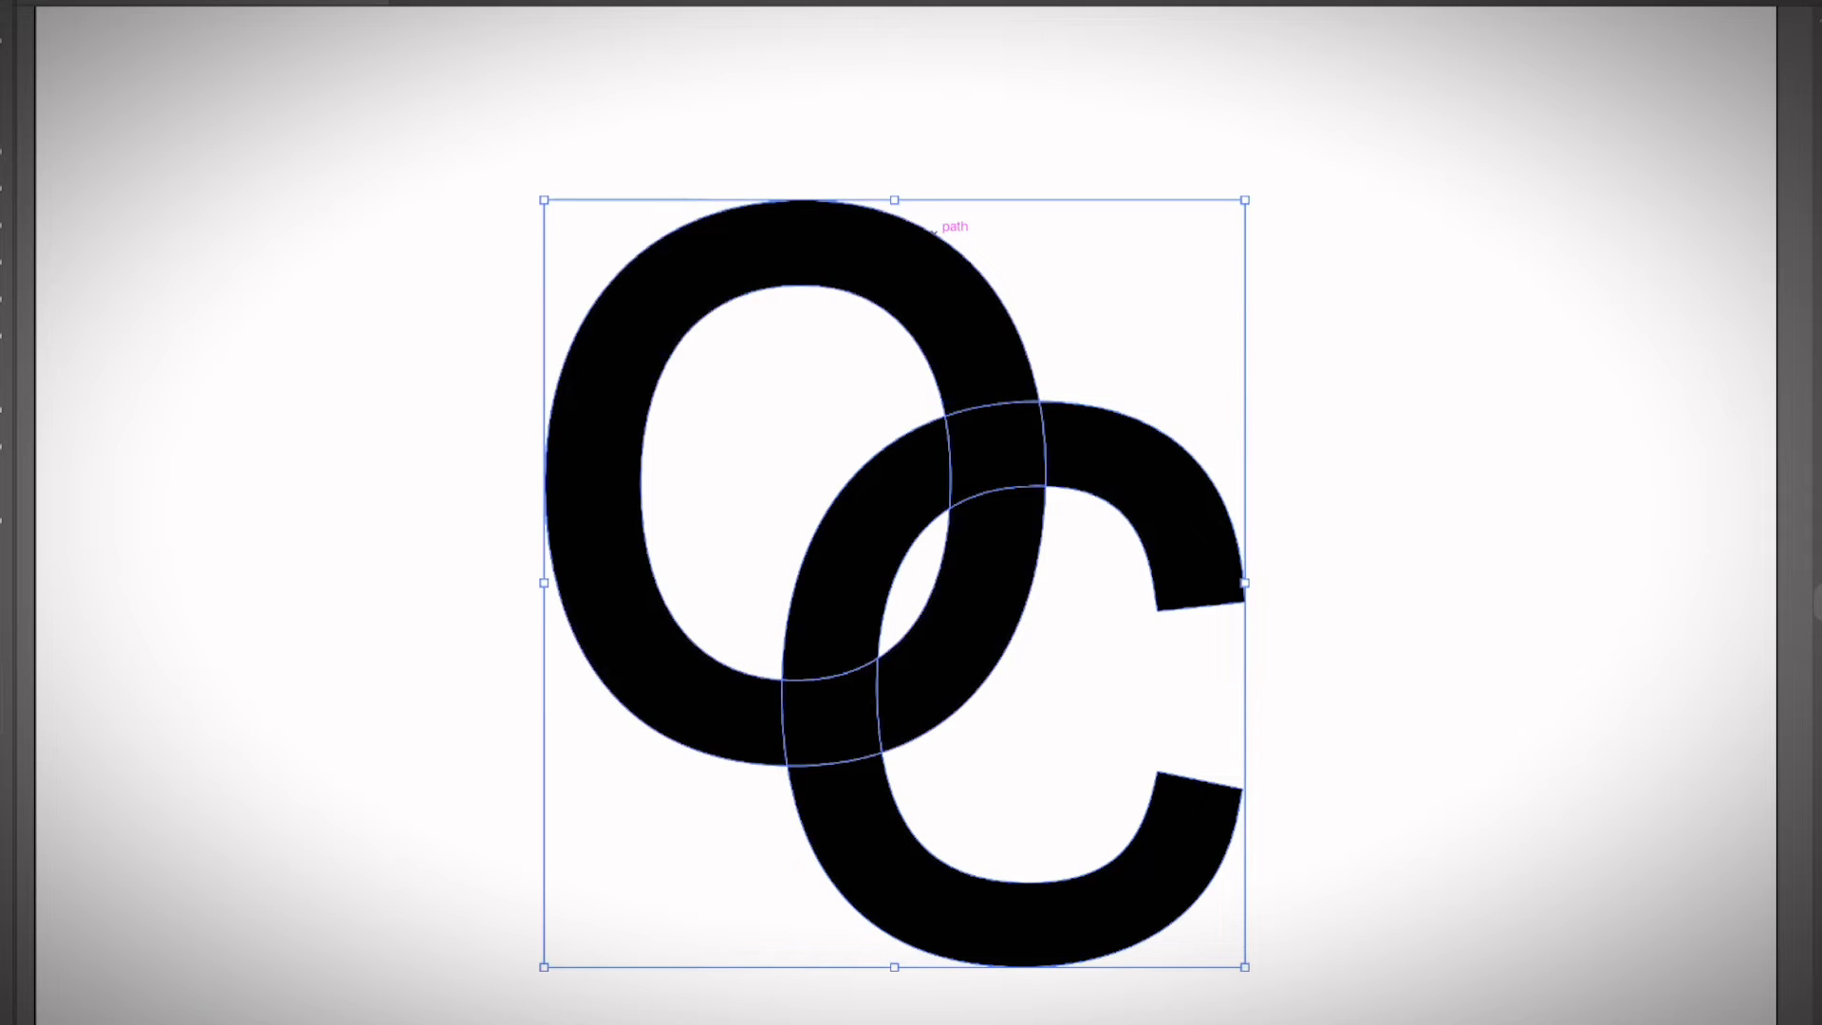
pyautogui.click(1025, 640)
pyautogui.keyDown('shift'); pyautogui.click(798, 242); pyautogui.keyUp('shift')
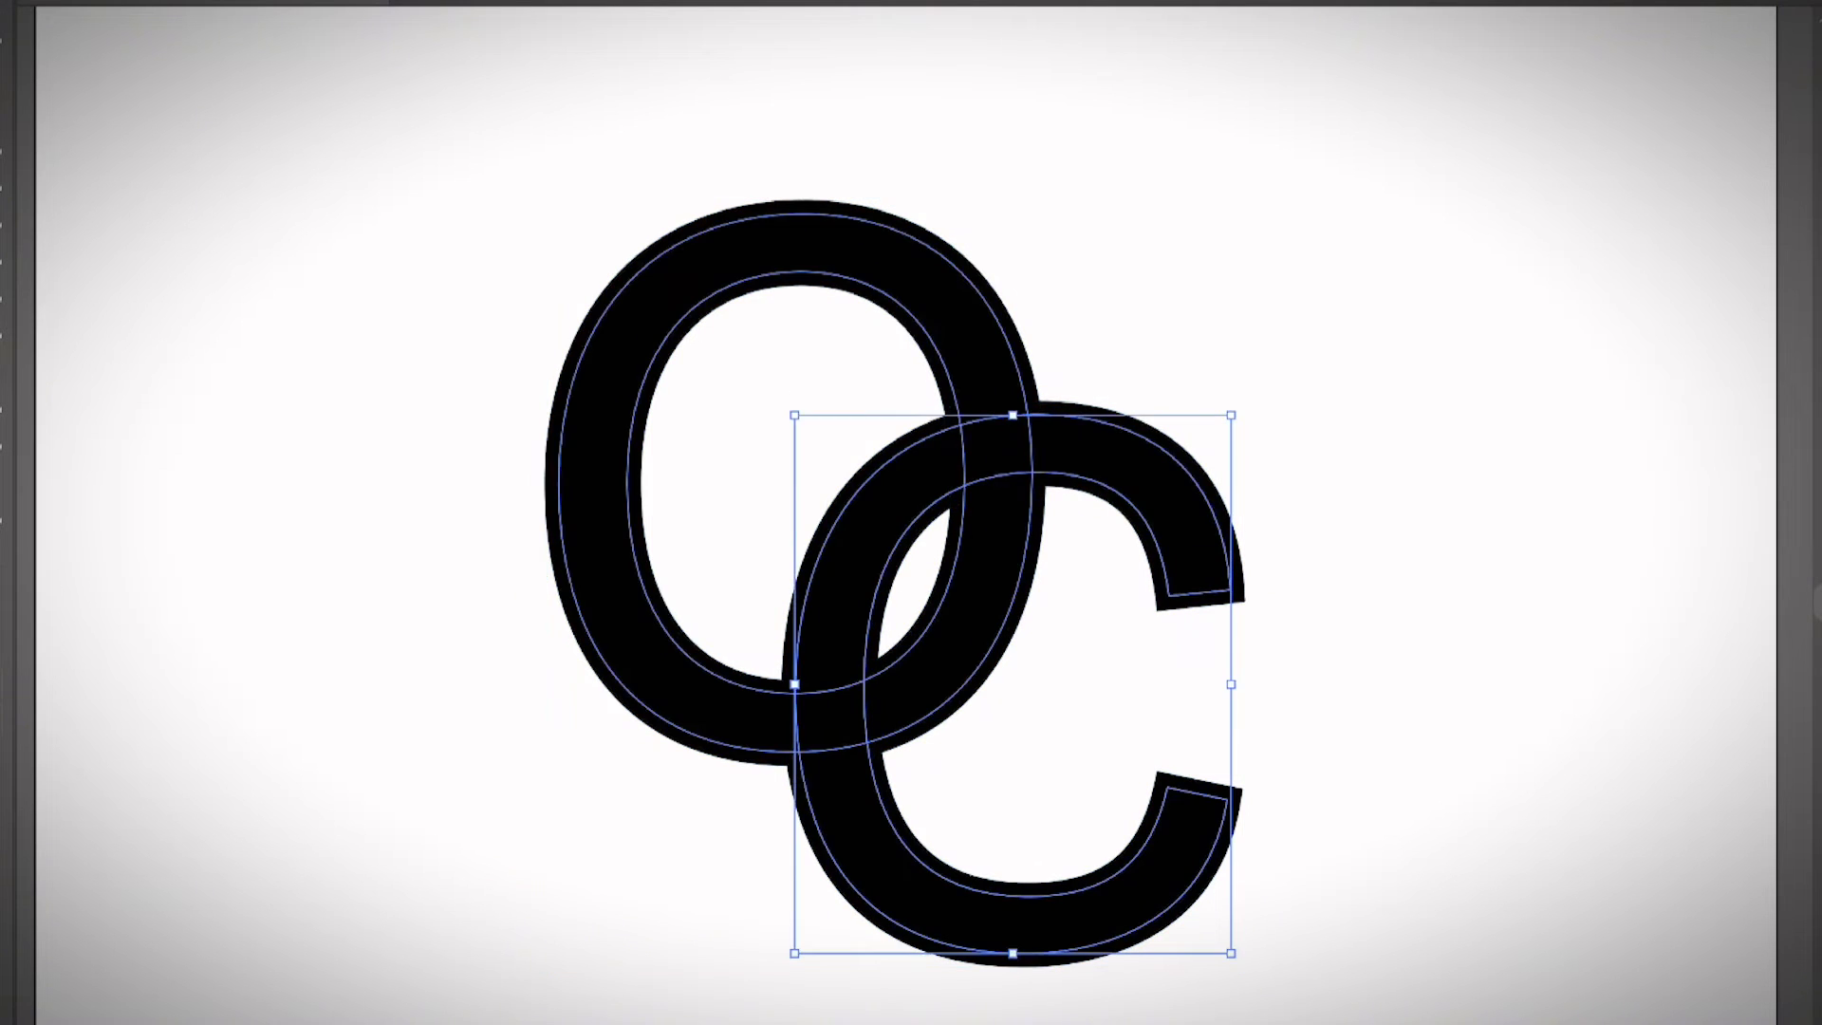
pyautogui.keyDown('shift'); pyautogui.click(1026, 640); pyautogui.keyUp('shift')
pyautogui.click(1025, 640)
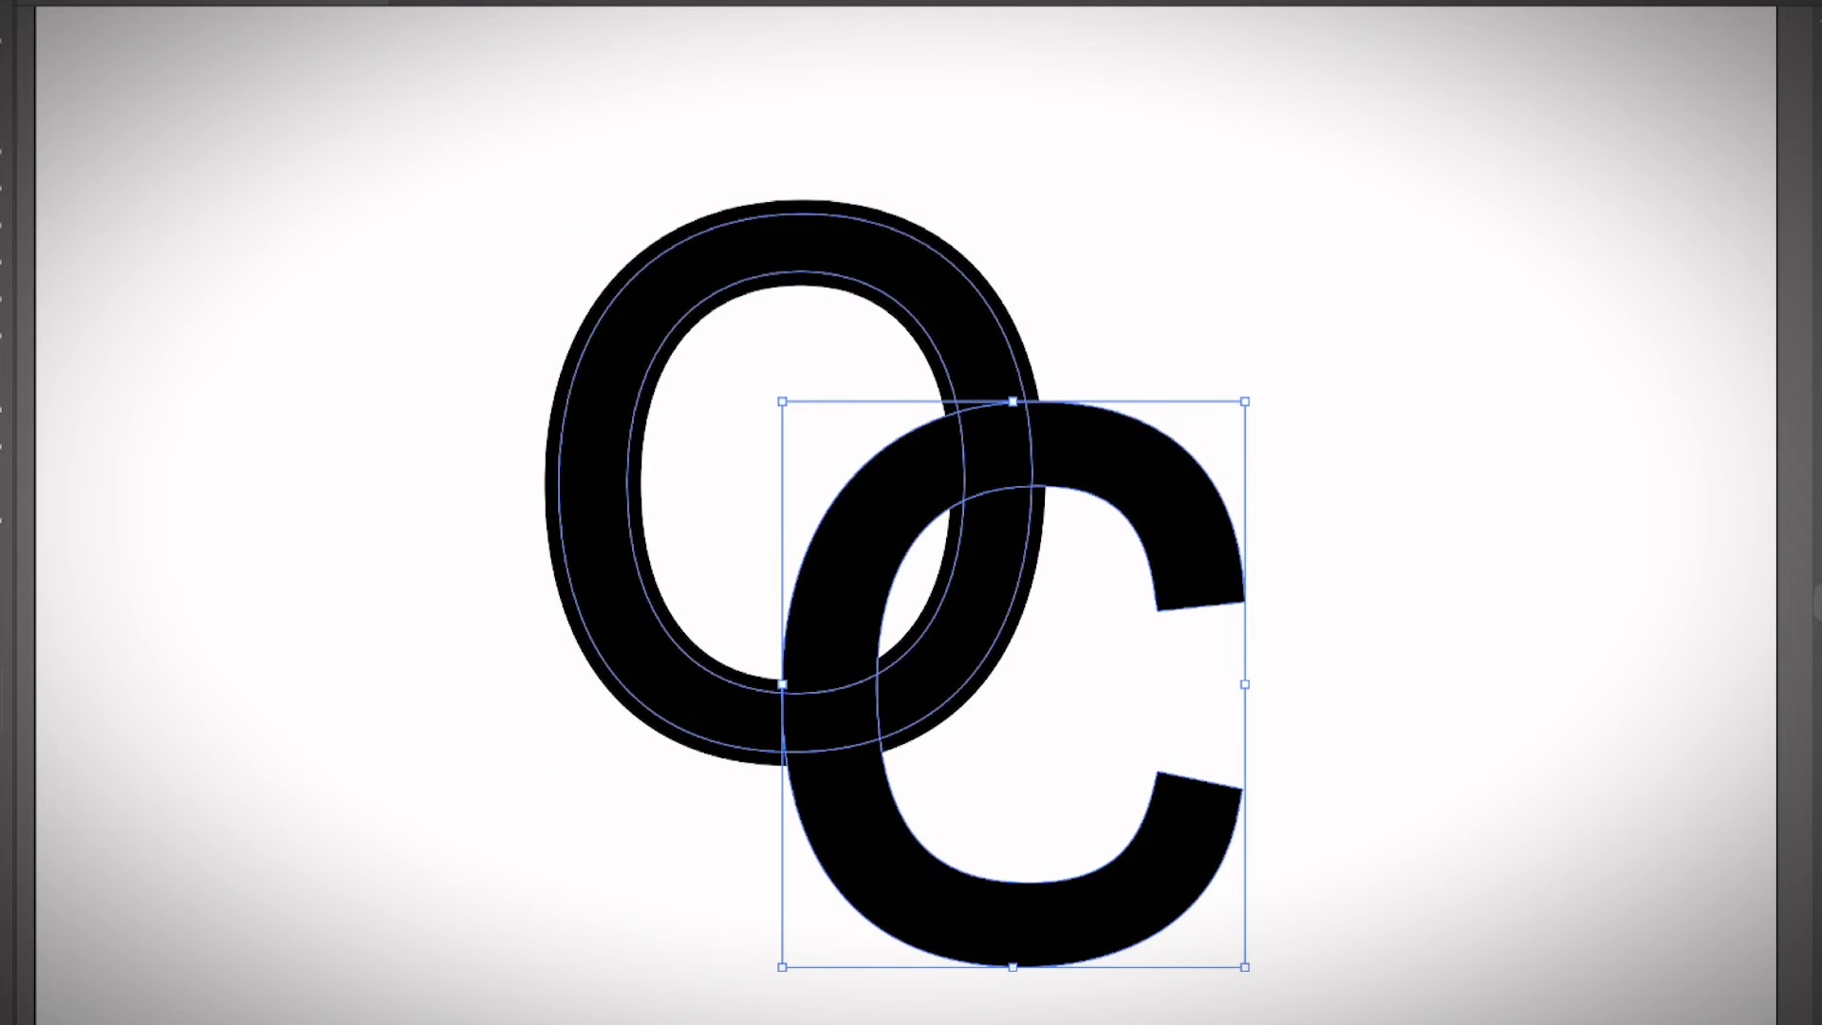
pyautogui.hotkey('ctrl', 'z')
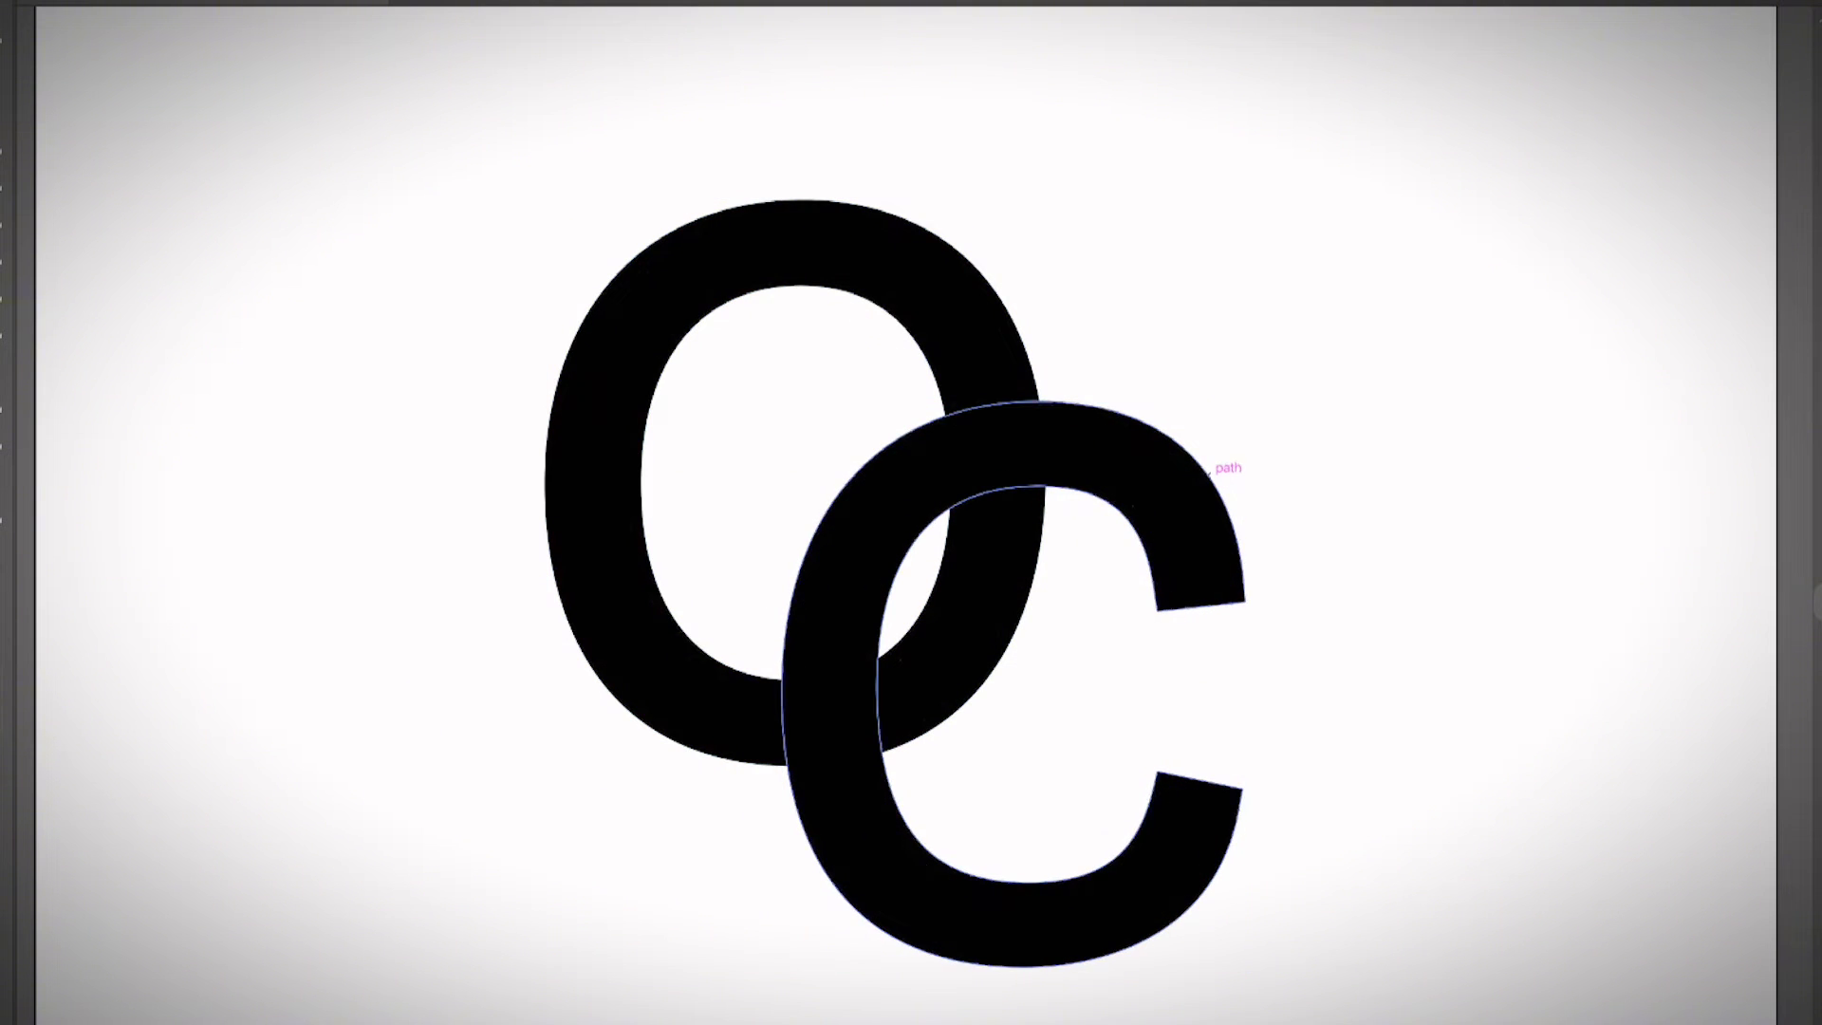
# Select the O then the C and shrink the C slightly inside its outline
pyautogui.click(1168, 541)
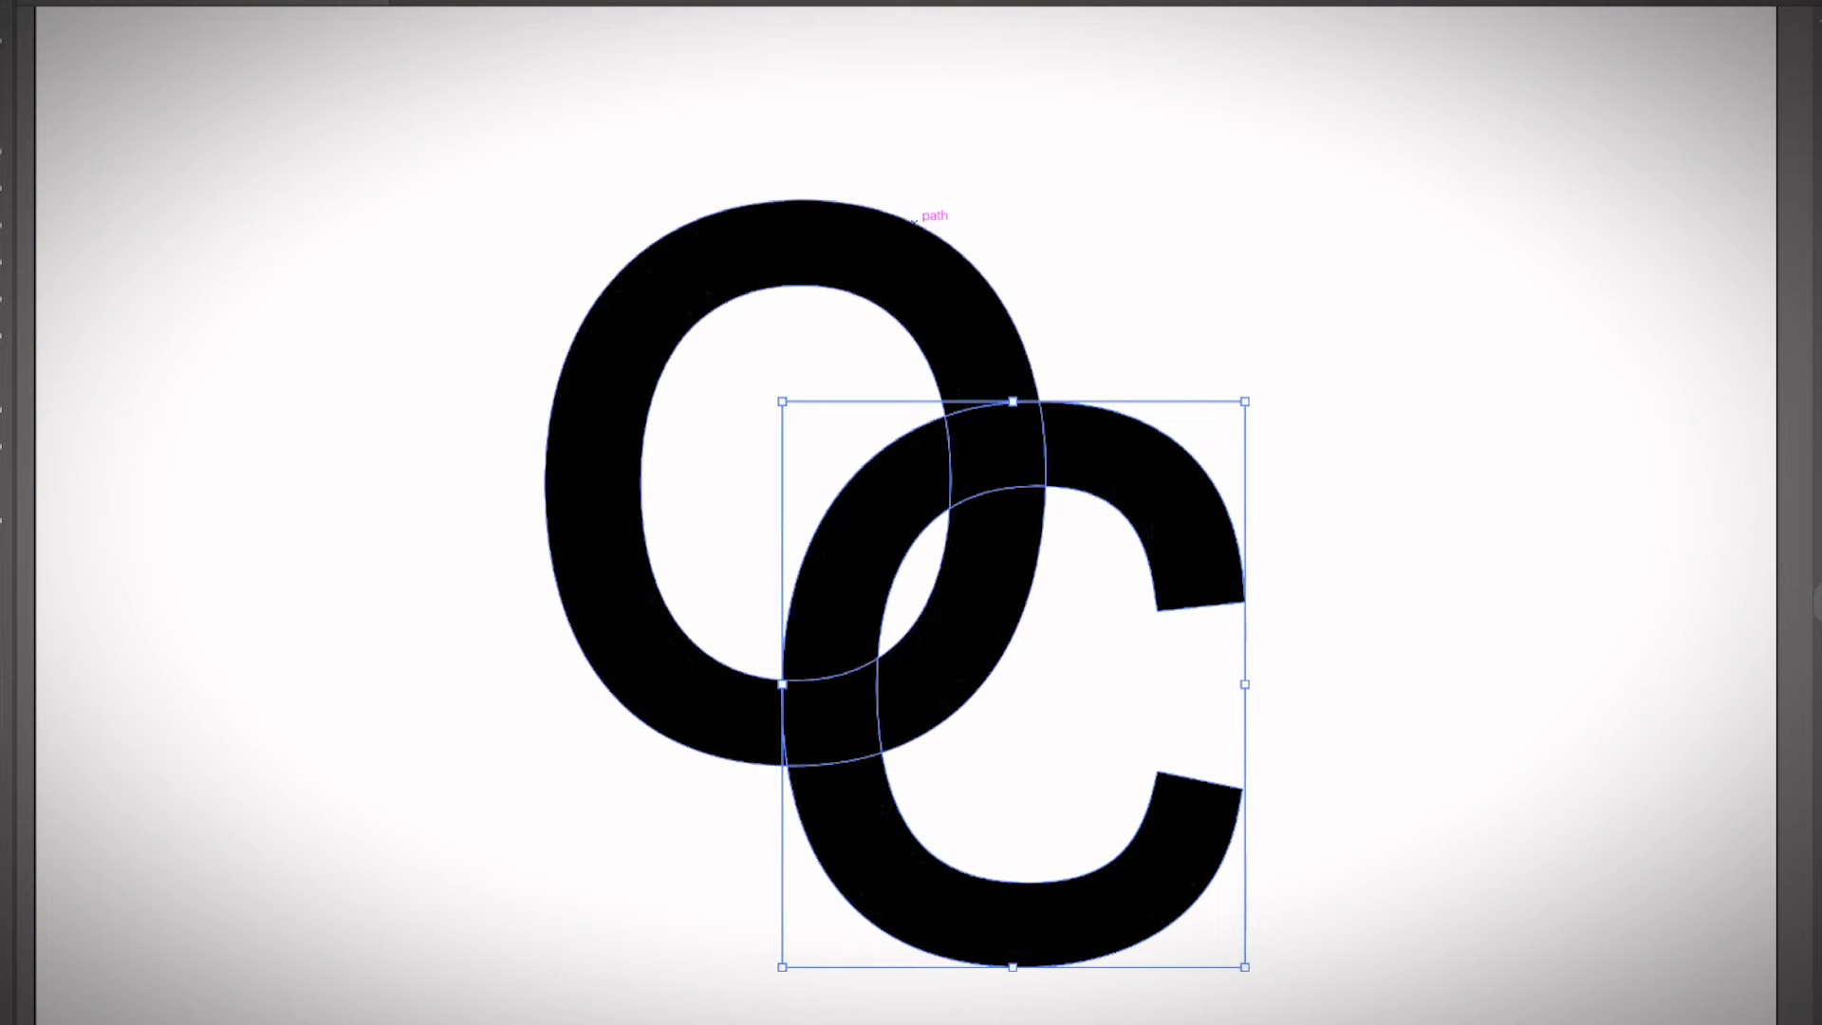
pyautogui.keyDown('shift'); pyautogui.click(797, 243); pyautogui.keyUp('shift')
pyautogui.click(1353, 427)
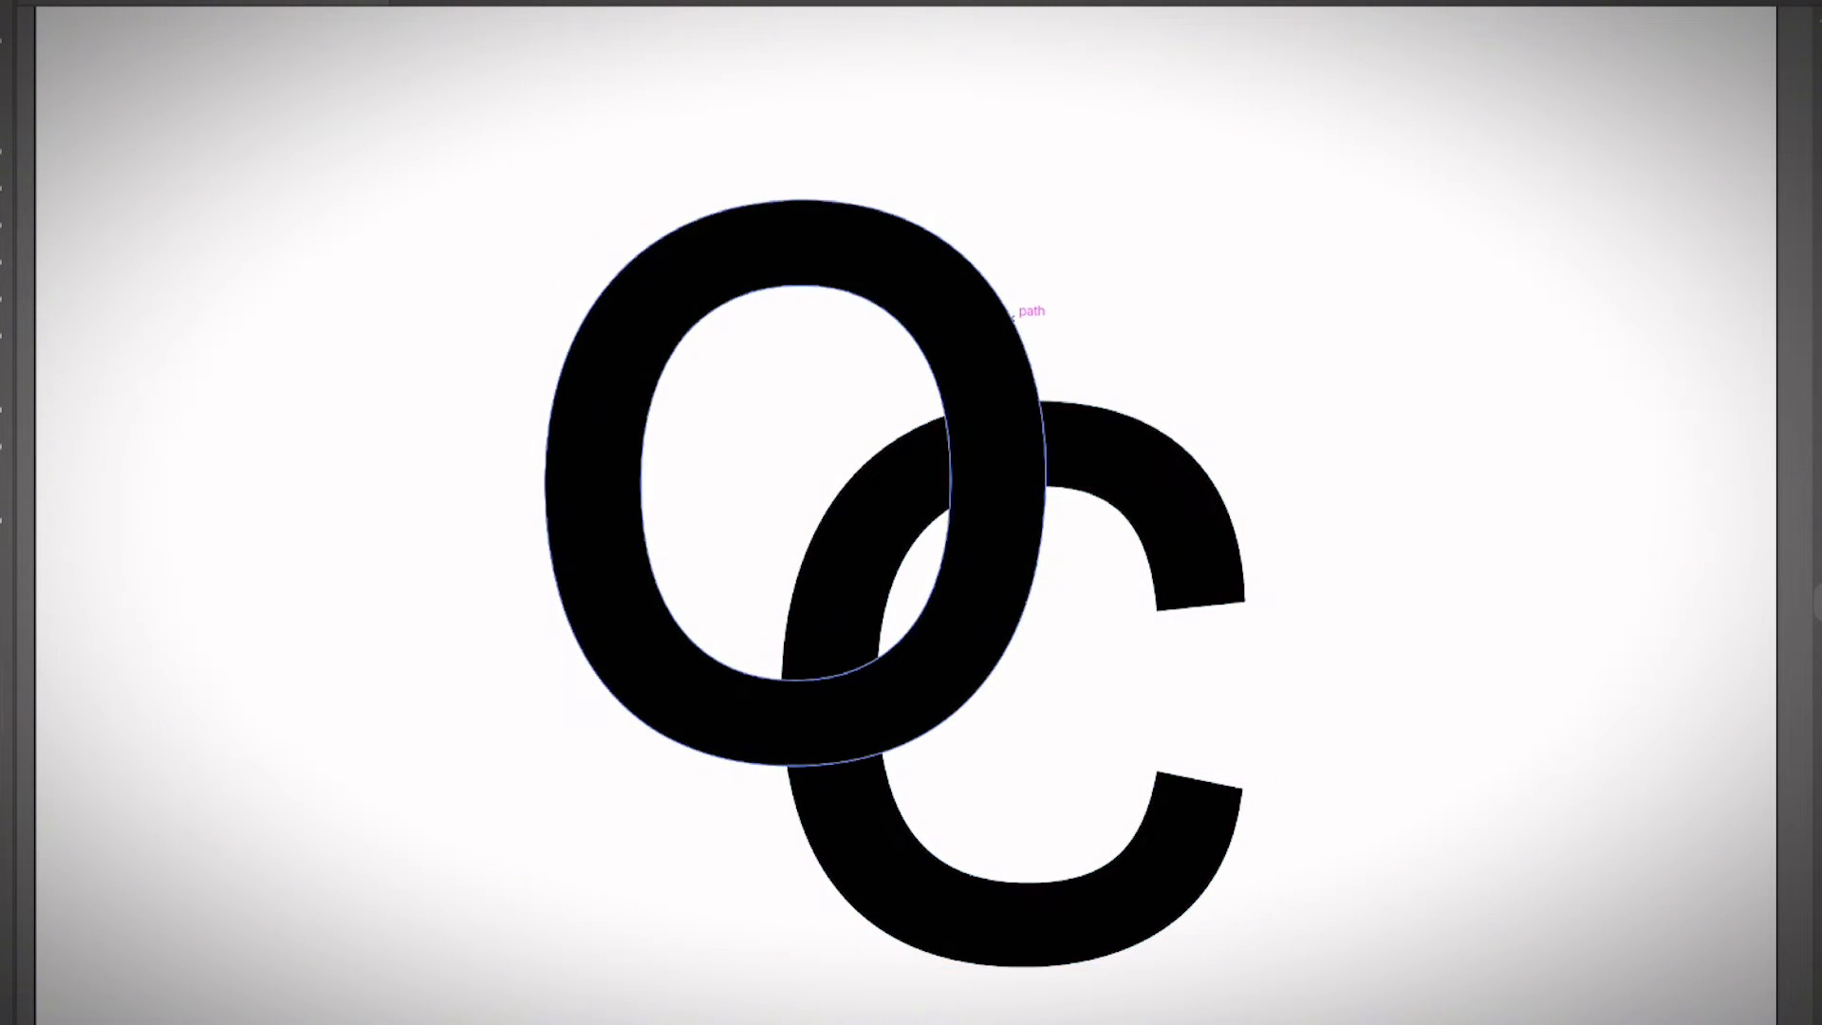
pyautogui.click(997, 327)
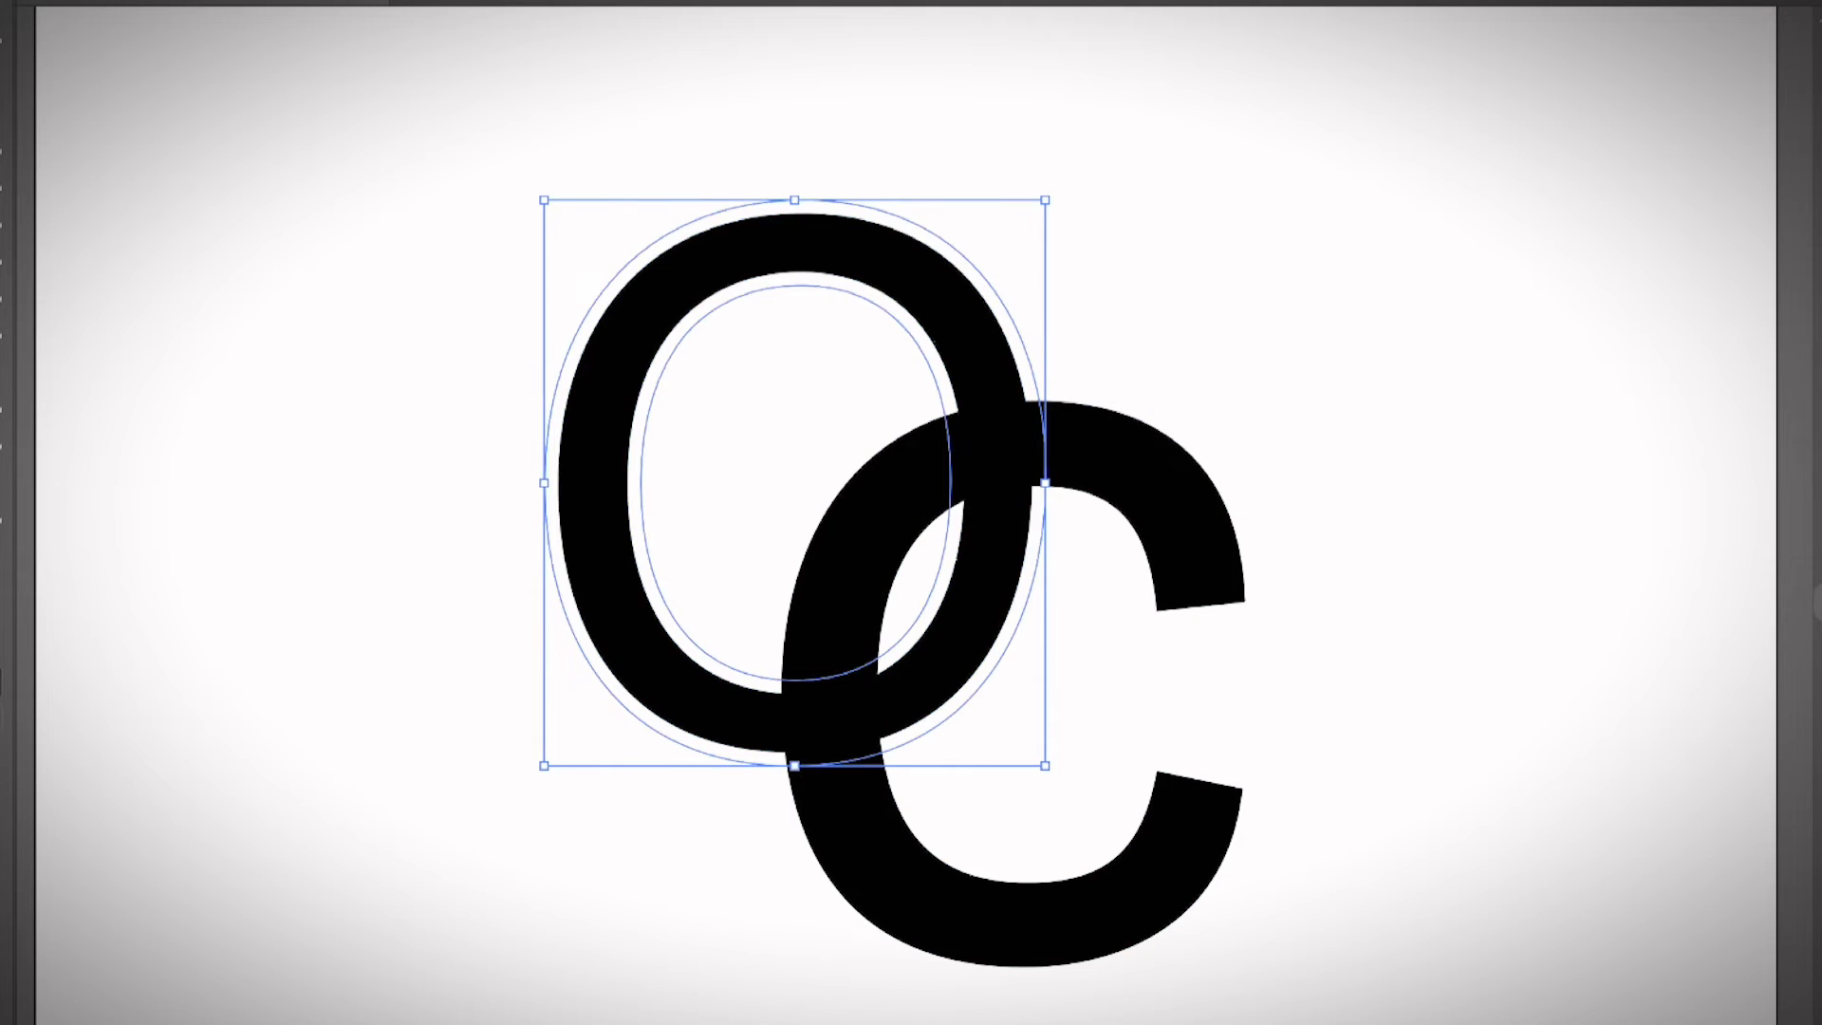
pyautogui.click(1167, 542)
pyautogui.press('Down')
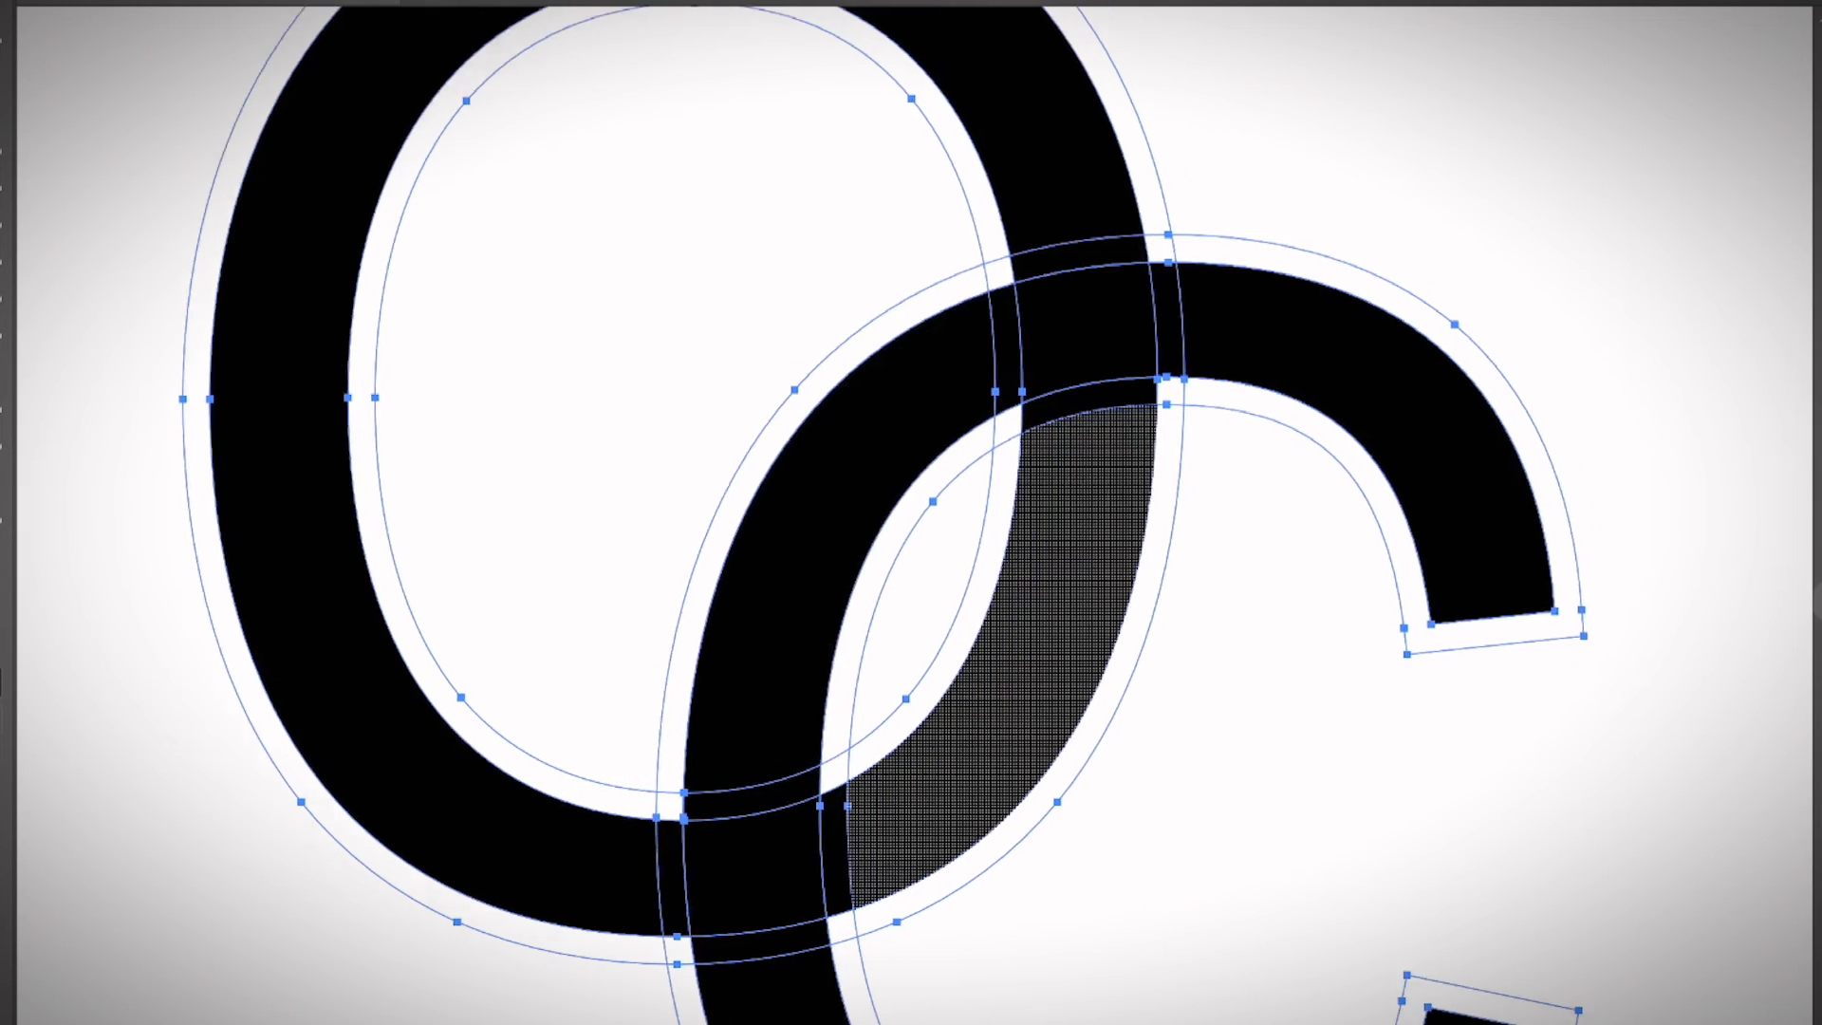
# With Shape Builder merge the crescent and delete the top, inner-arc and lower crossing strips
pyautogui.click(982, 612)
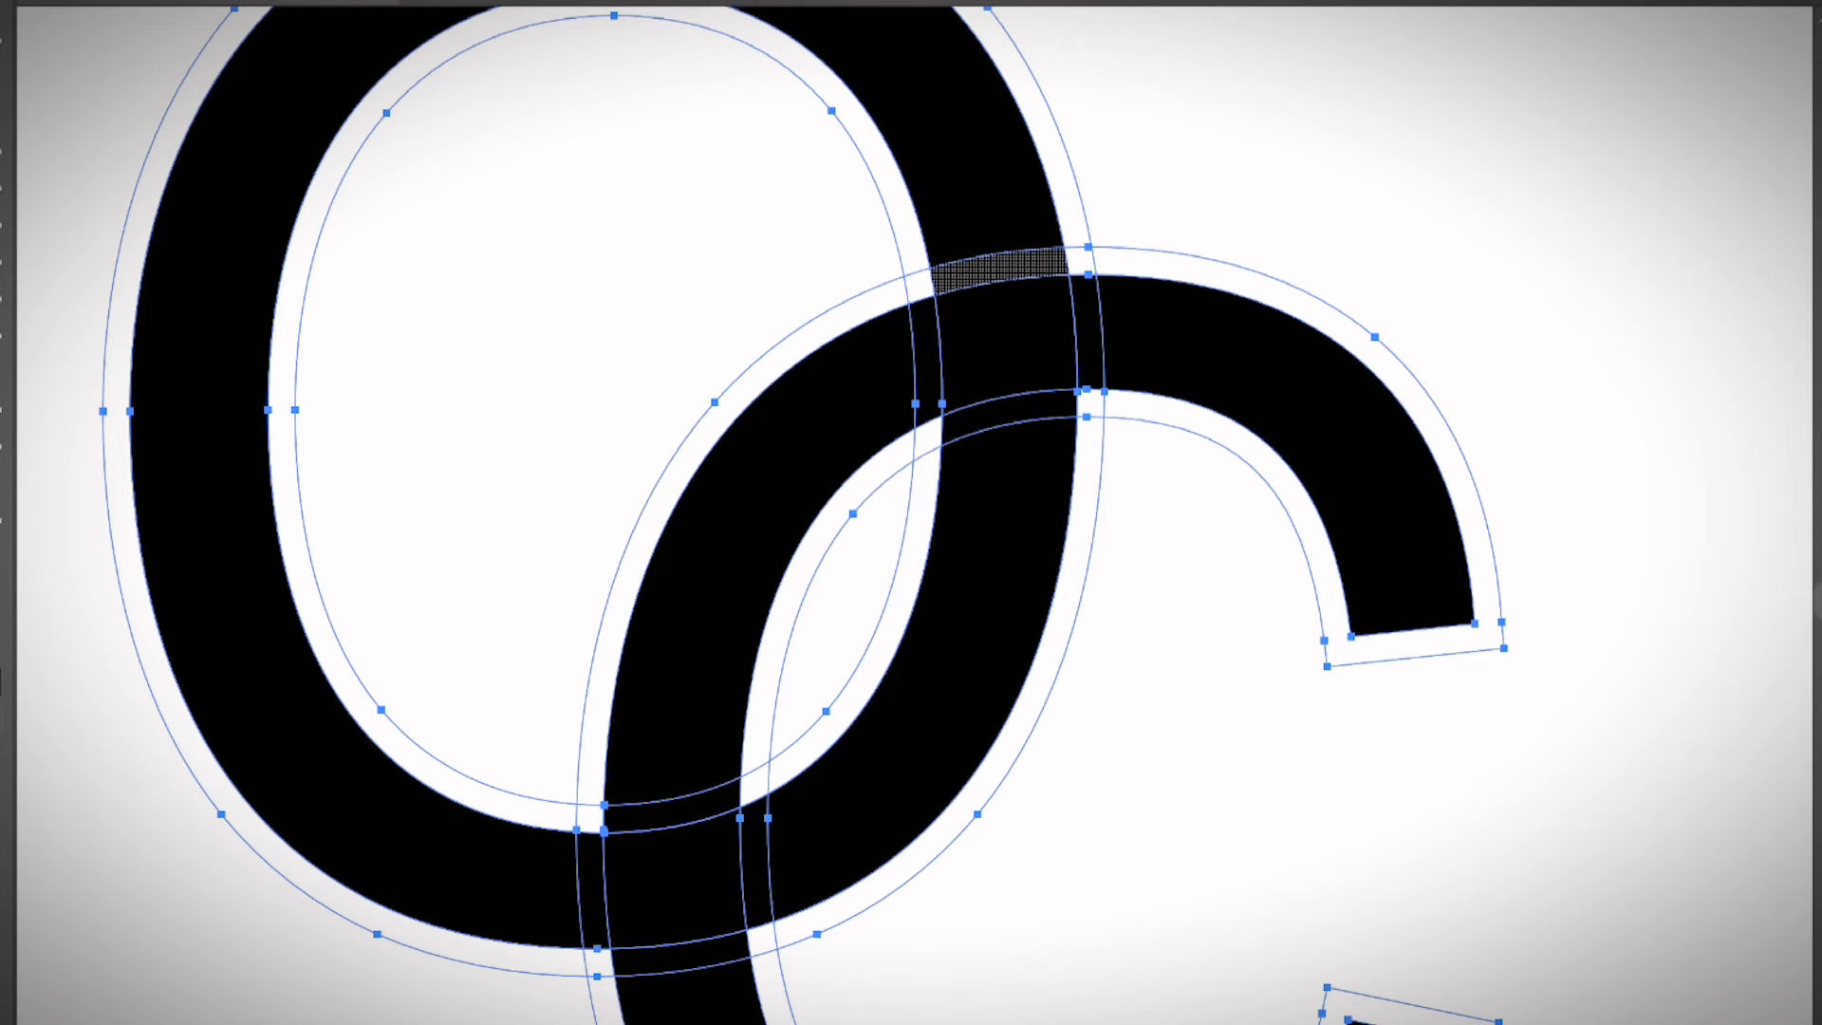
pyautogui.keyDown('alt'); pyautogui.click(996, 269); pyautogui.keyUp('alt')
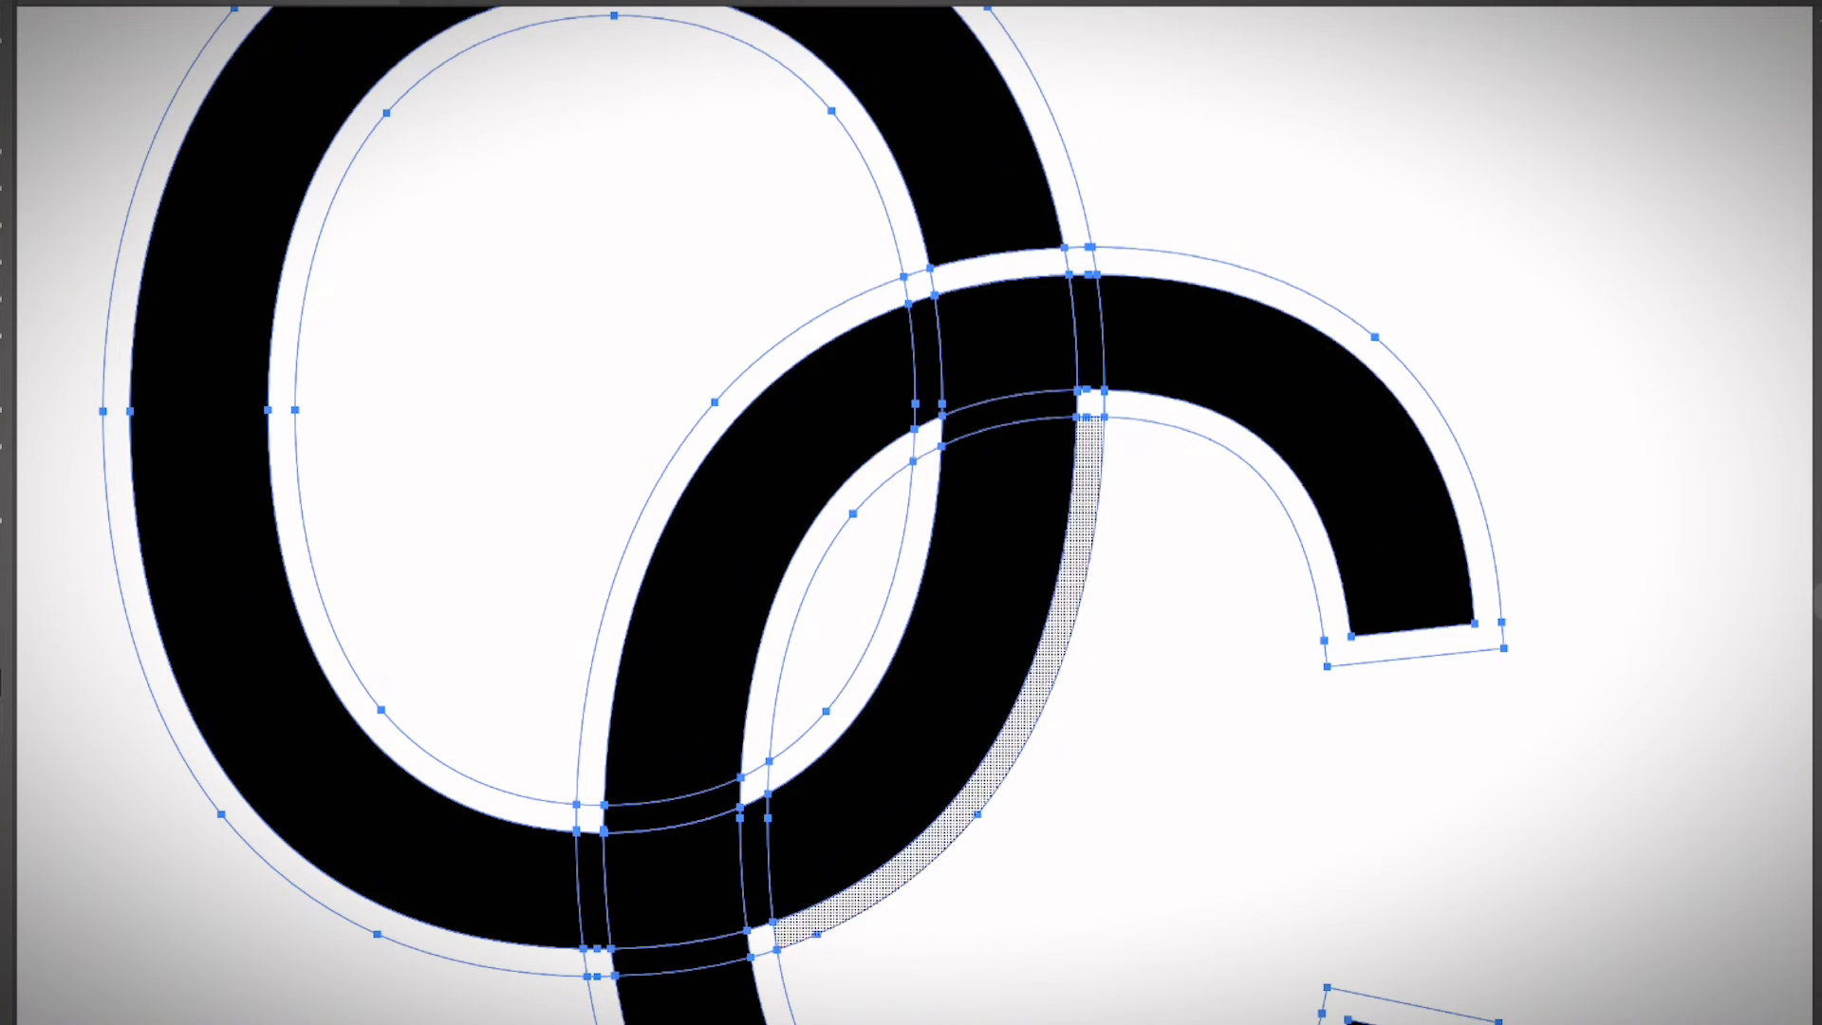
pyautogui.keyDown('alt'); pyautogui.click(1011, 415); pyautogui.keyUp('alt')
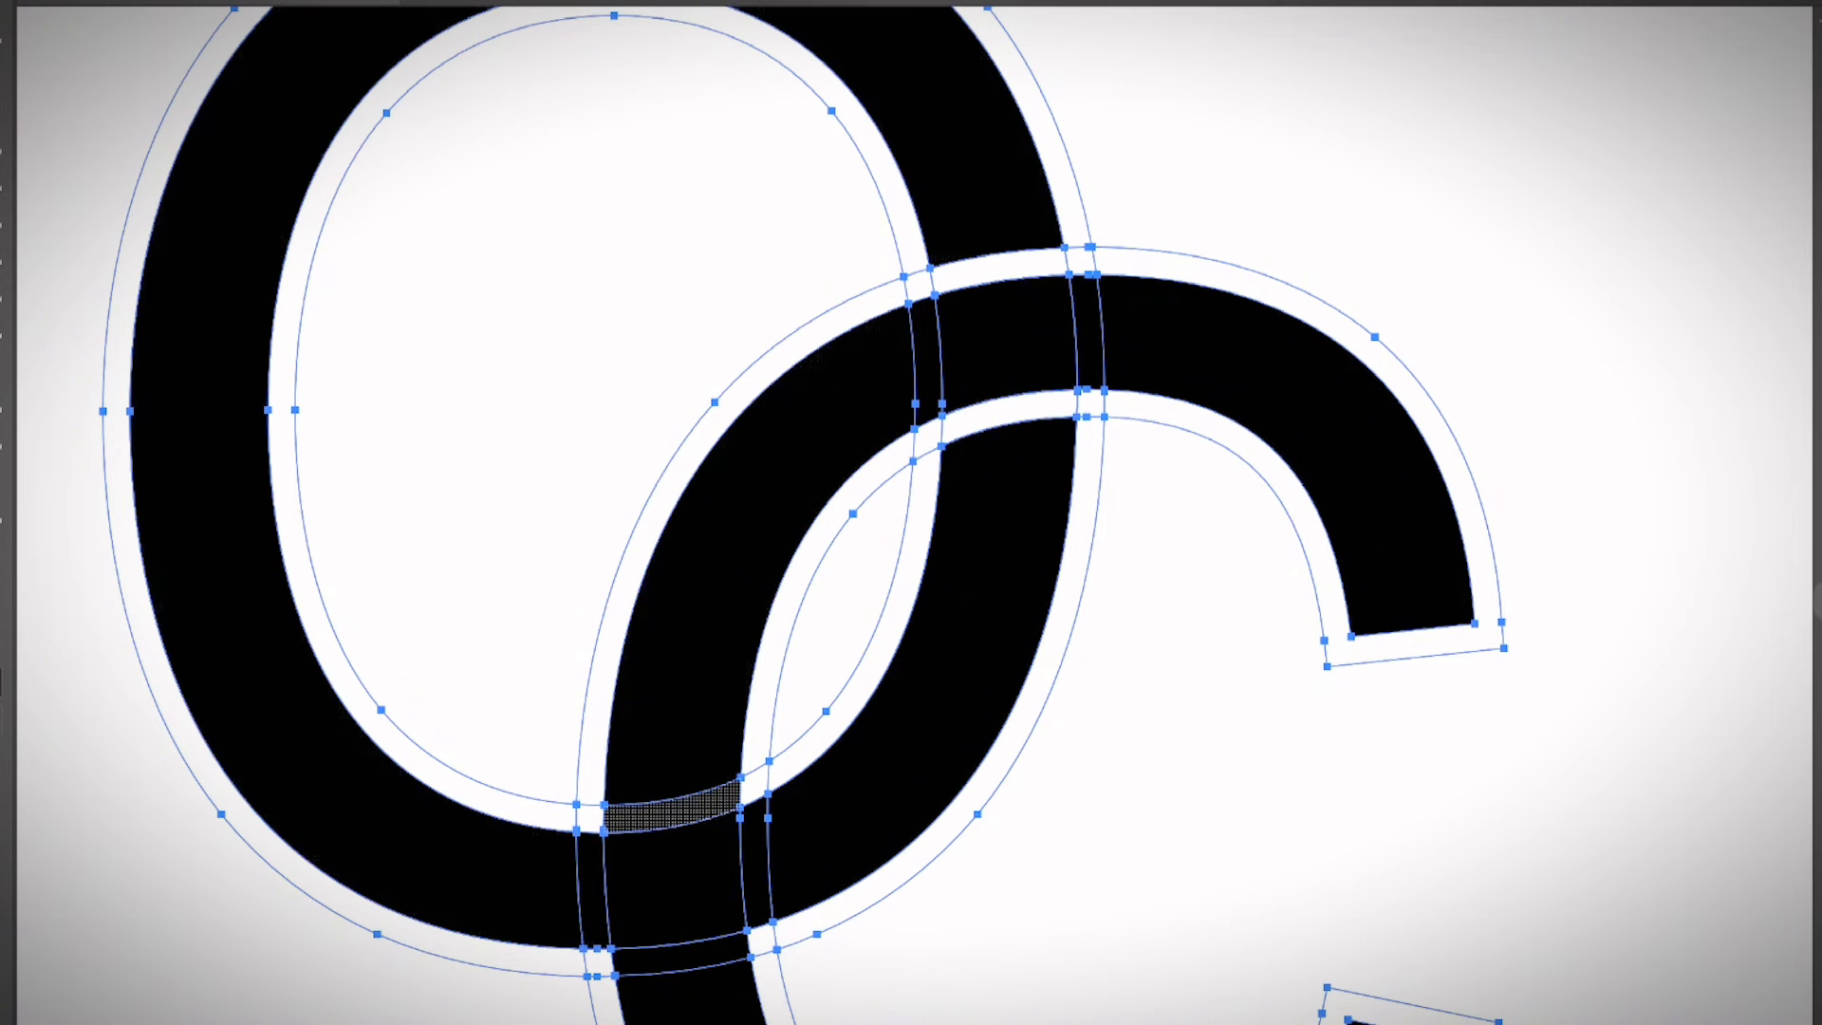
pyautogui.keyDown('alt'); pyautogui.click(669, 815); pyautogui.keyUp('alt')
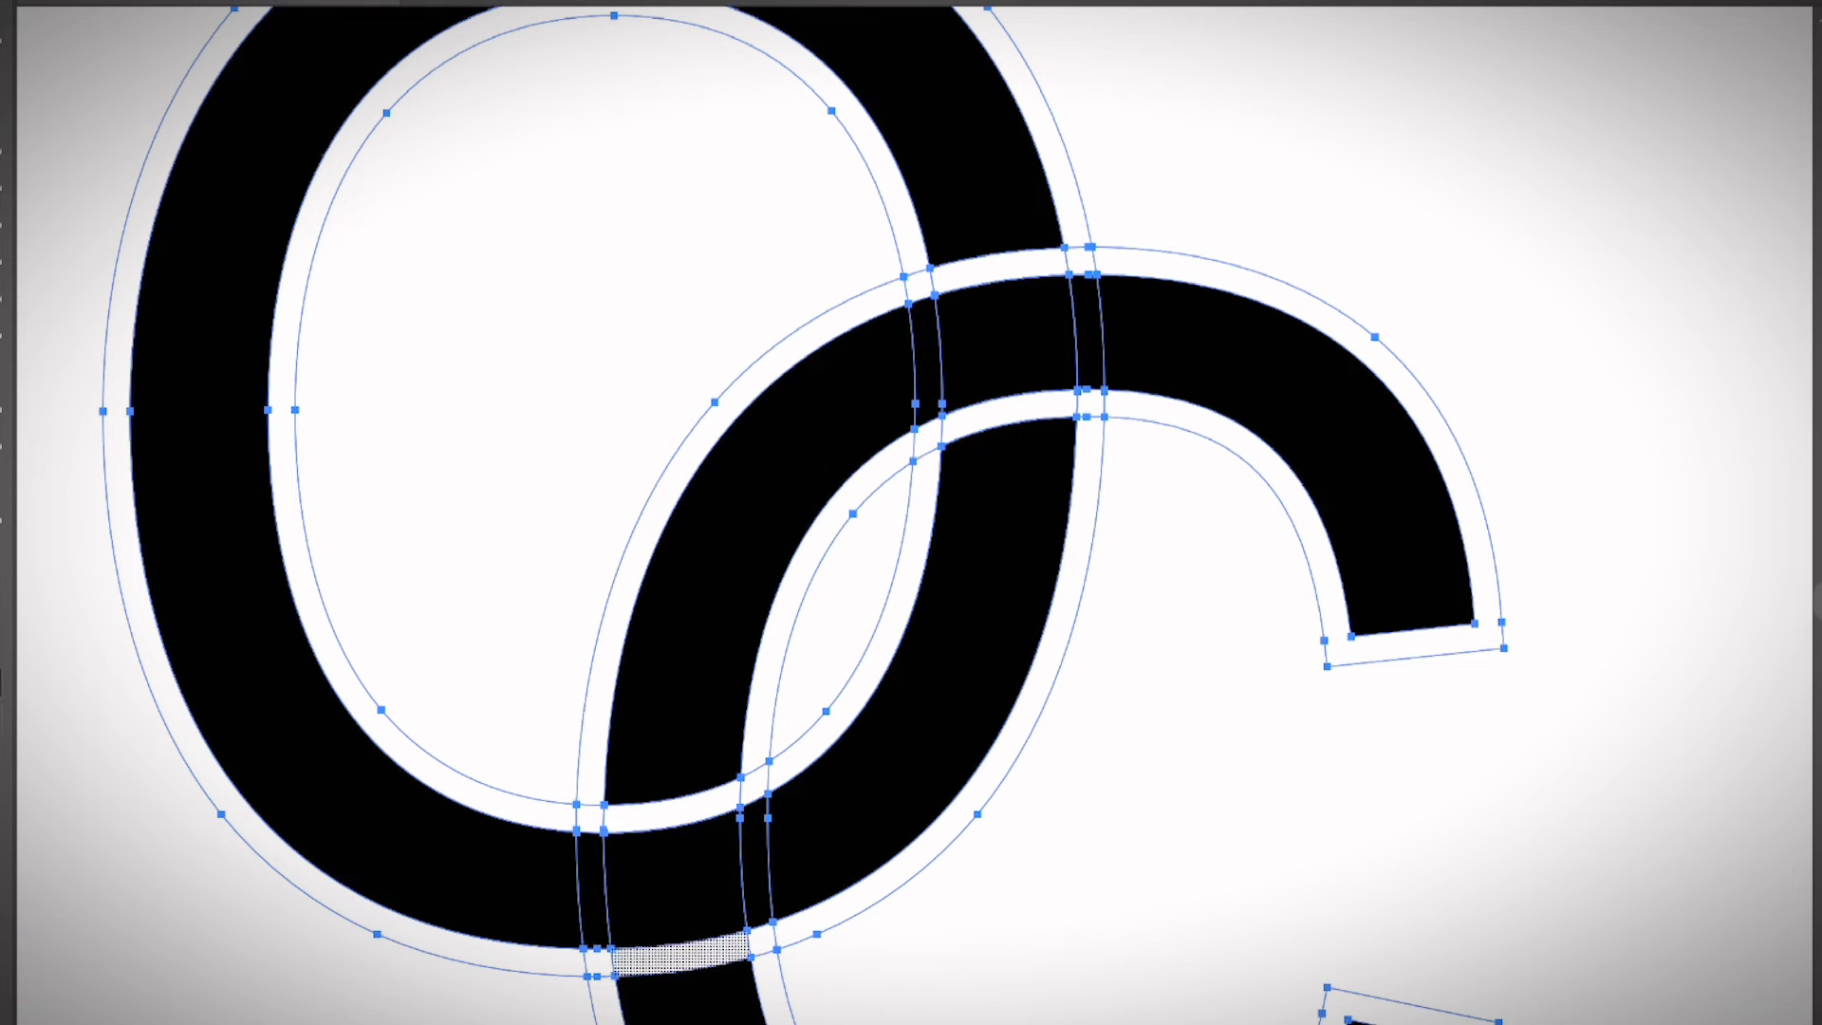
# Remove the last crossing strip and zoom out to view the whole OC
pyautogui.keyDown('alt'); pyautogui.click(684, 953); pyautogui.keyUp('alt')
pyautogui.hotkey('ctrl', '0')
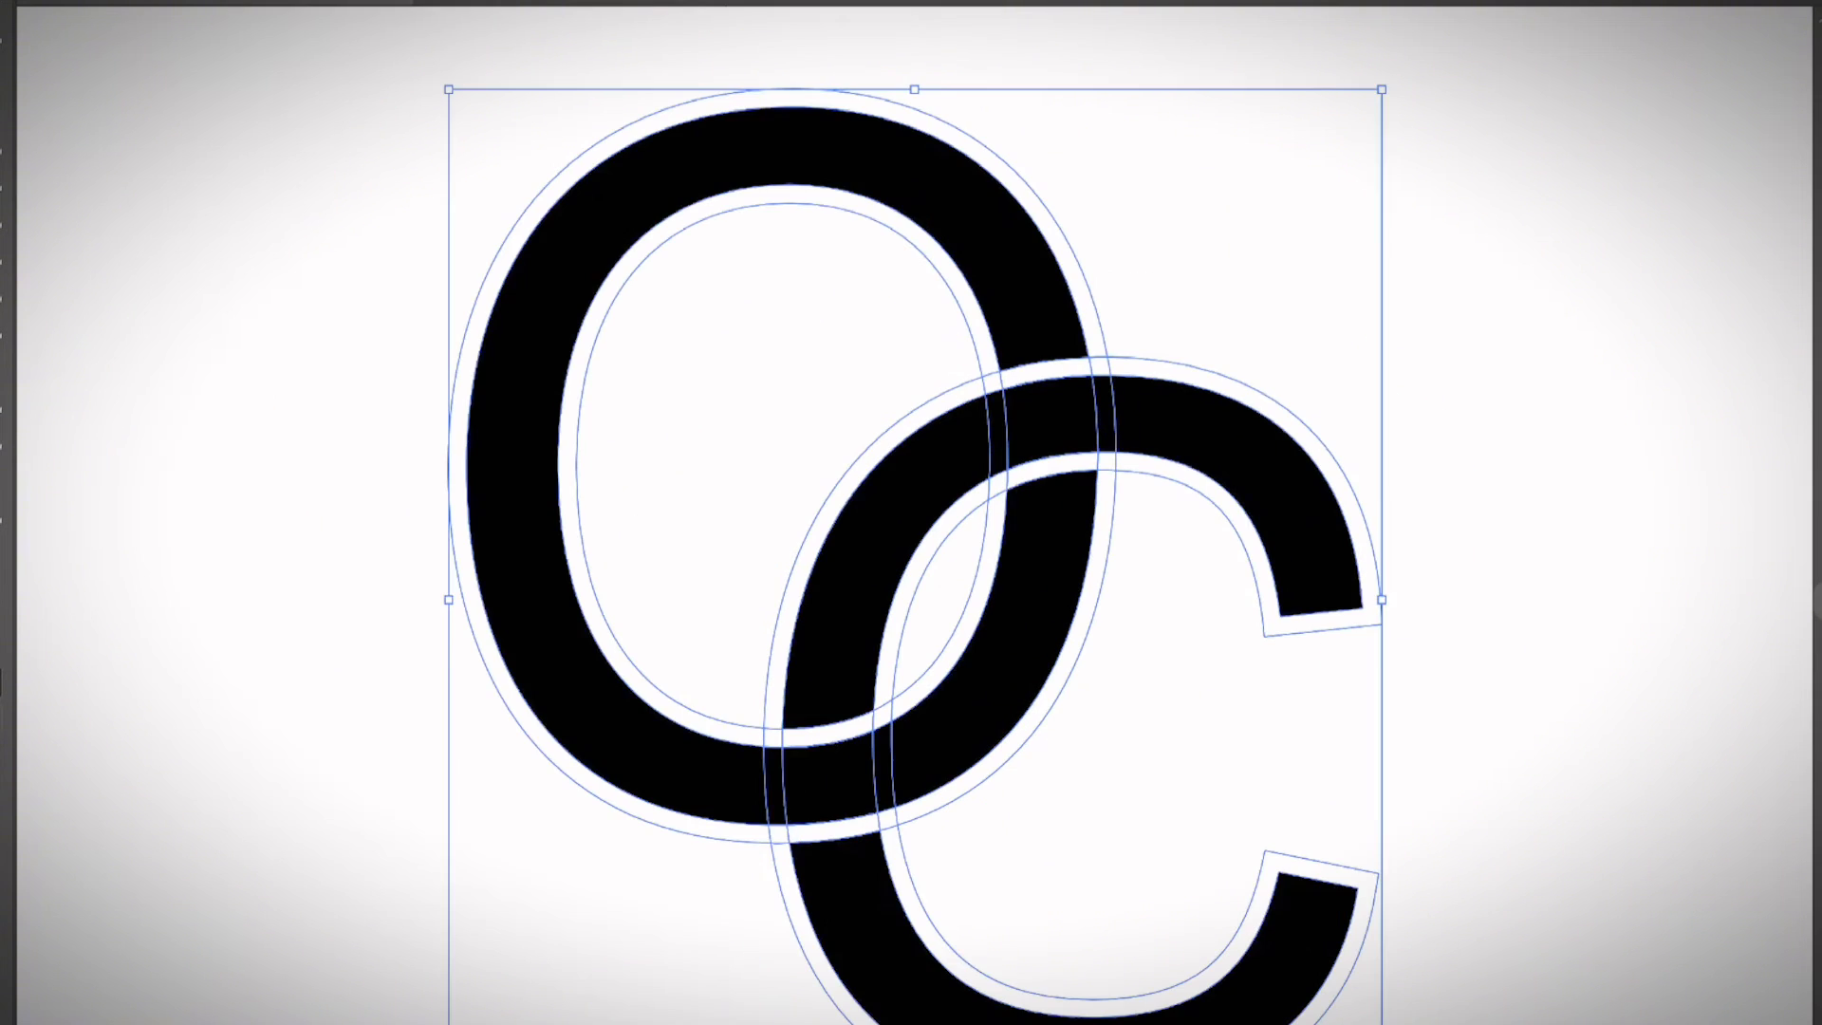
pyautogui.hotkey('ctrl', '-')
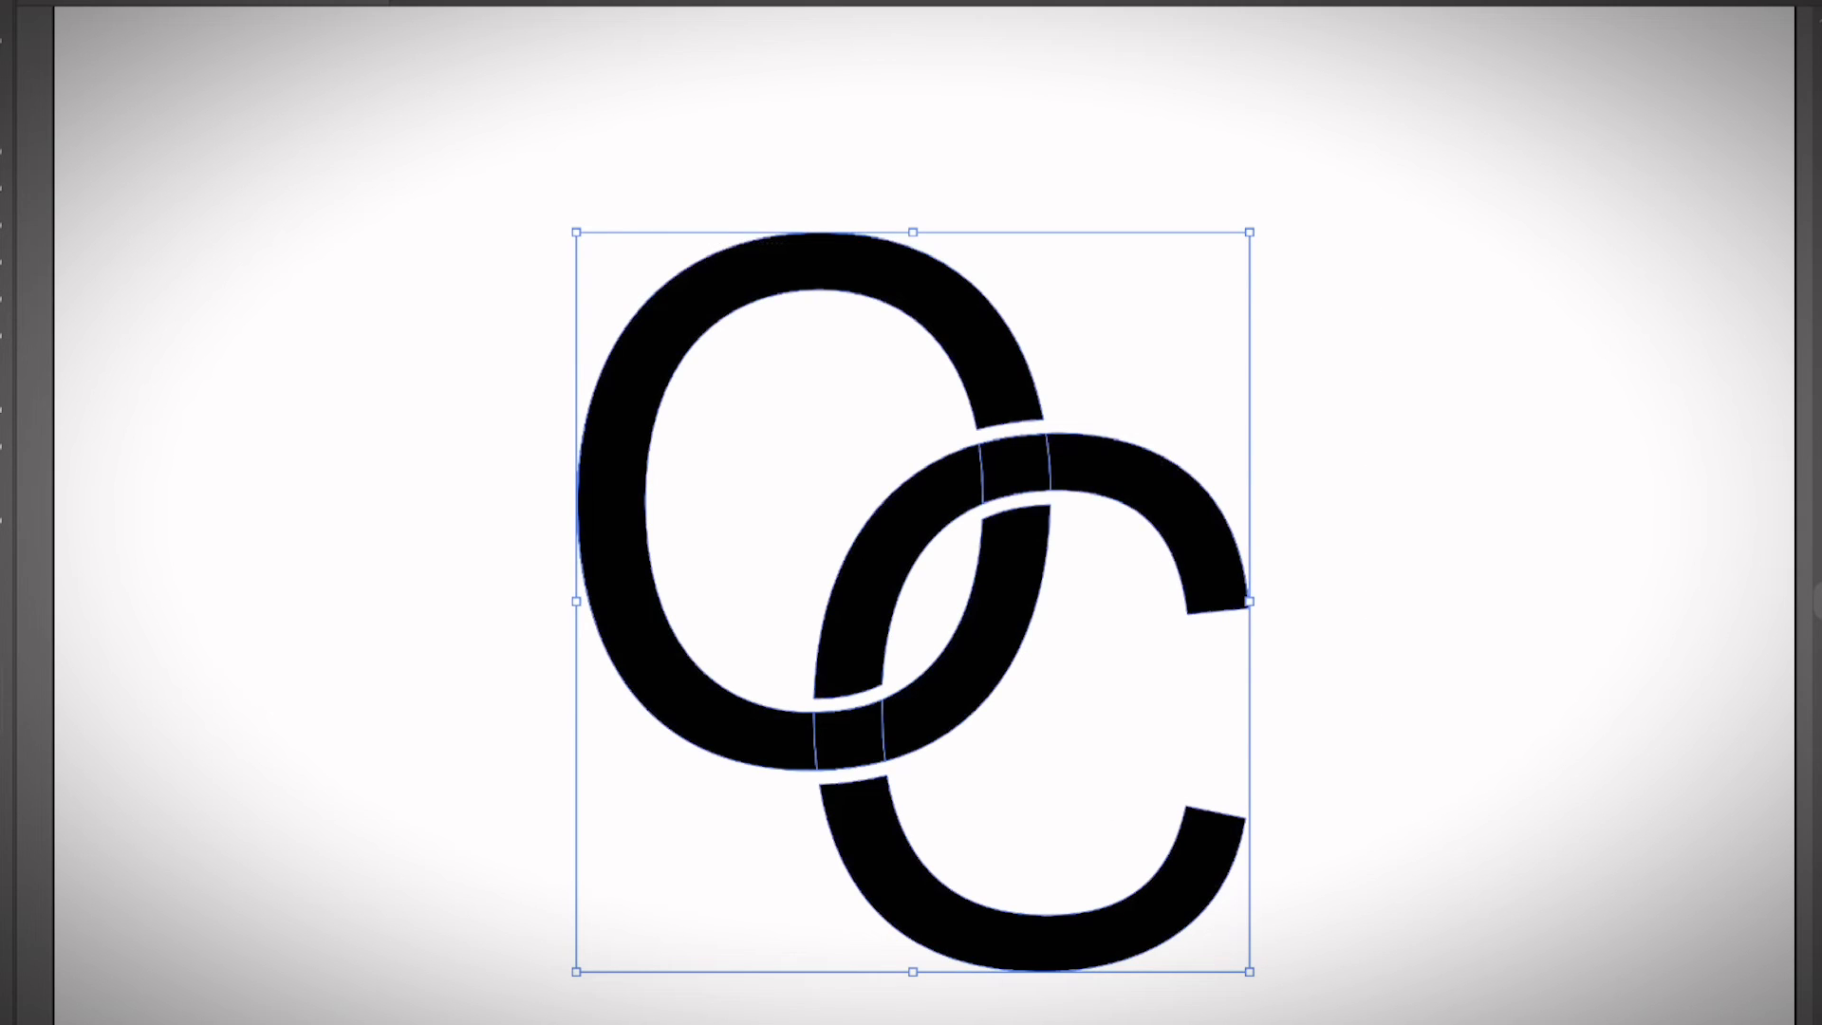
# Nudge the C right and down, then select all and move the OC pair
pyautogui.click(1495, 427)
pyautogui.click(1211, 883)
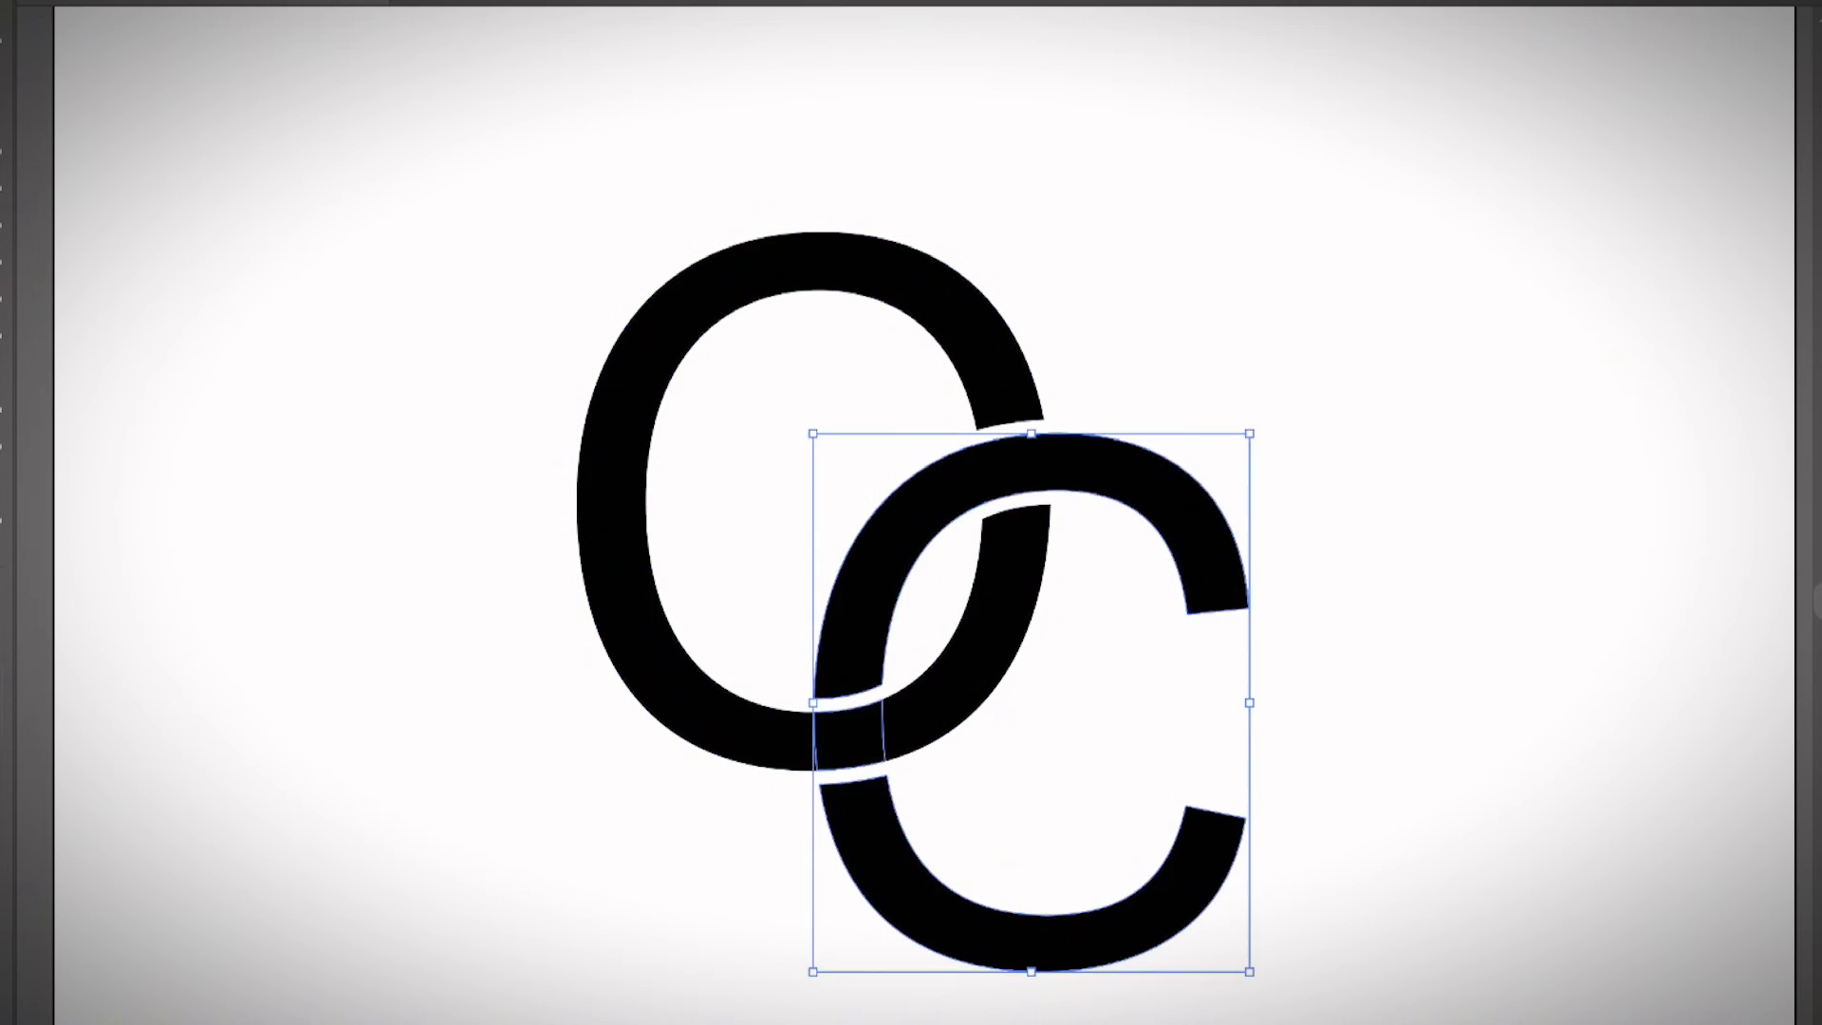
pyautogui.moveTo(1031, 697); pyautogui.dragTo(1247, 797)
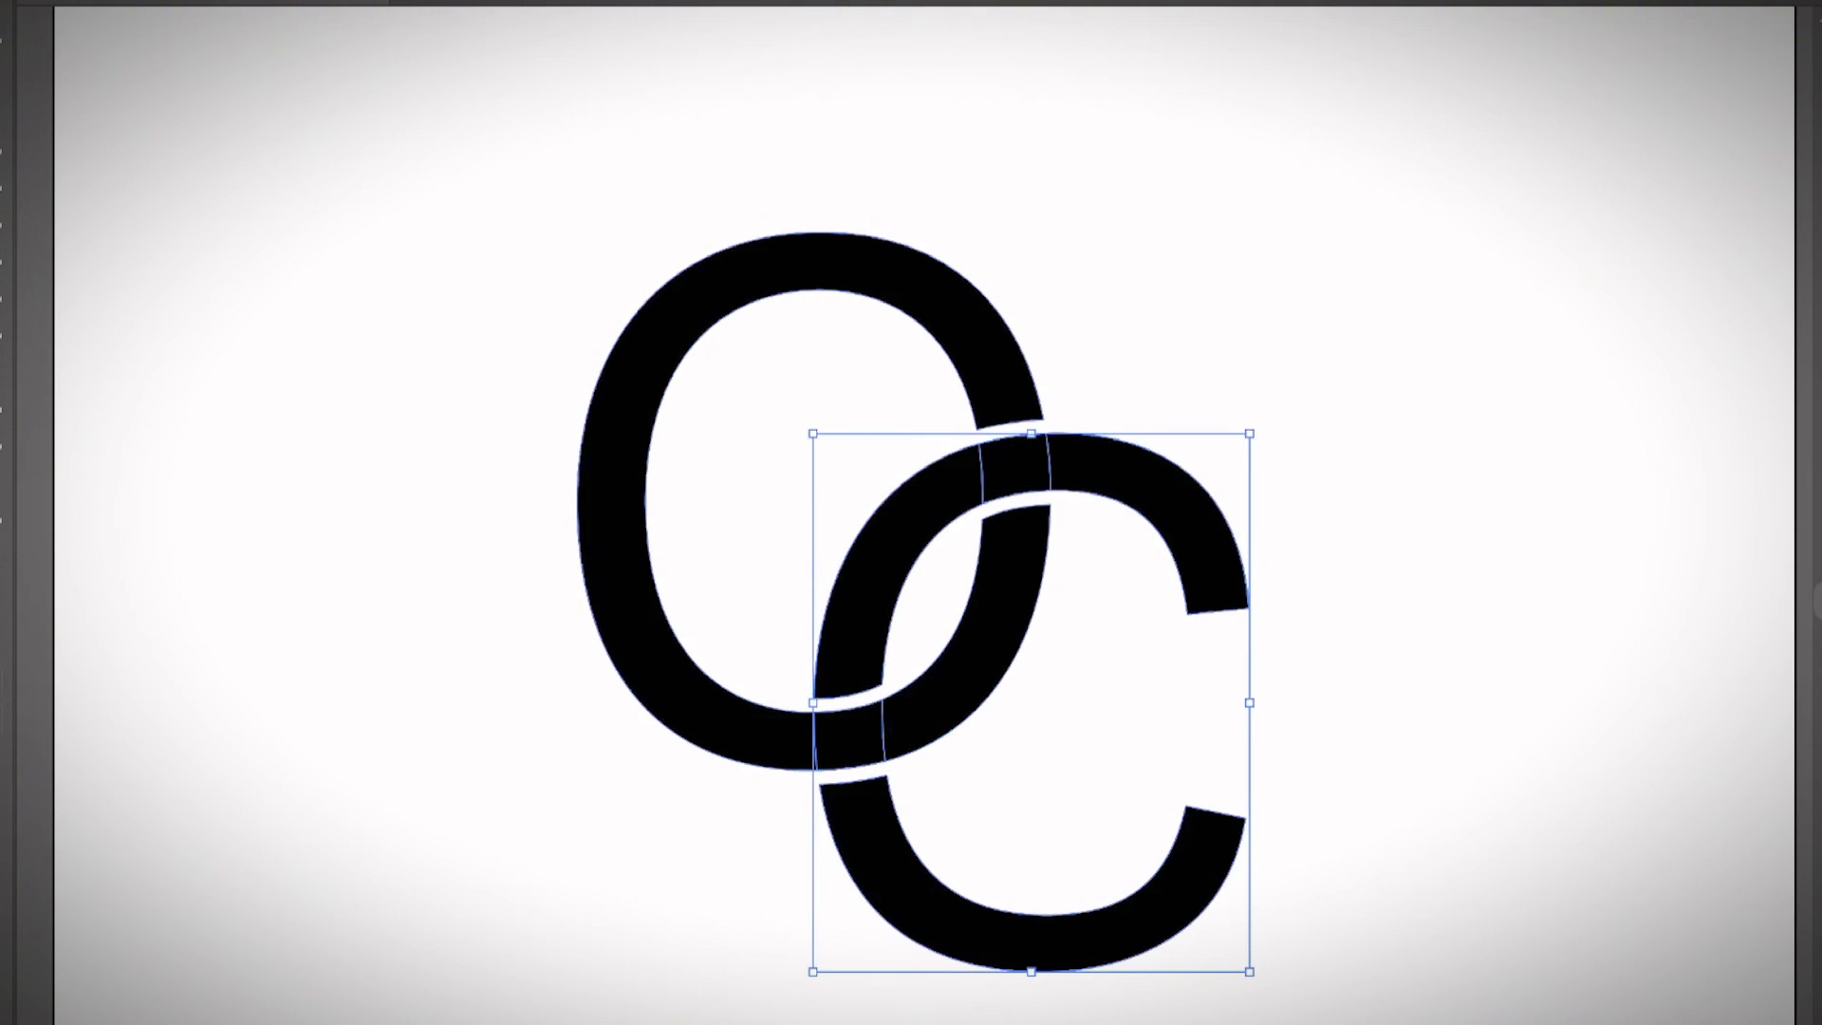
pyautogui.hotkey('ctrl', 'a')
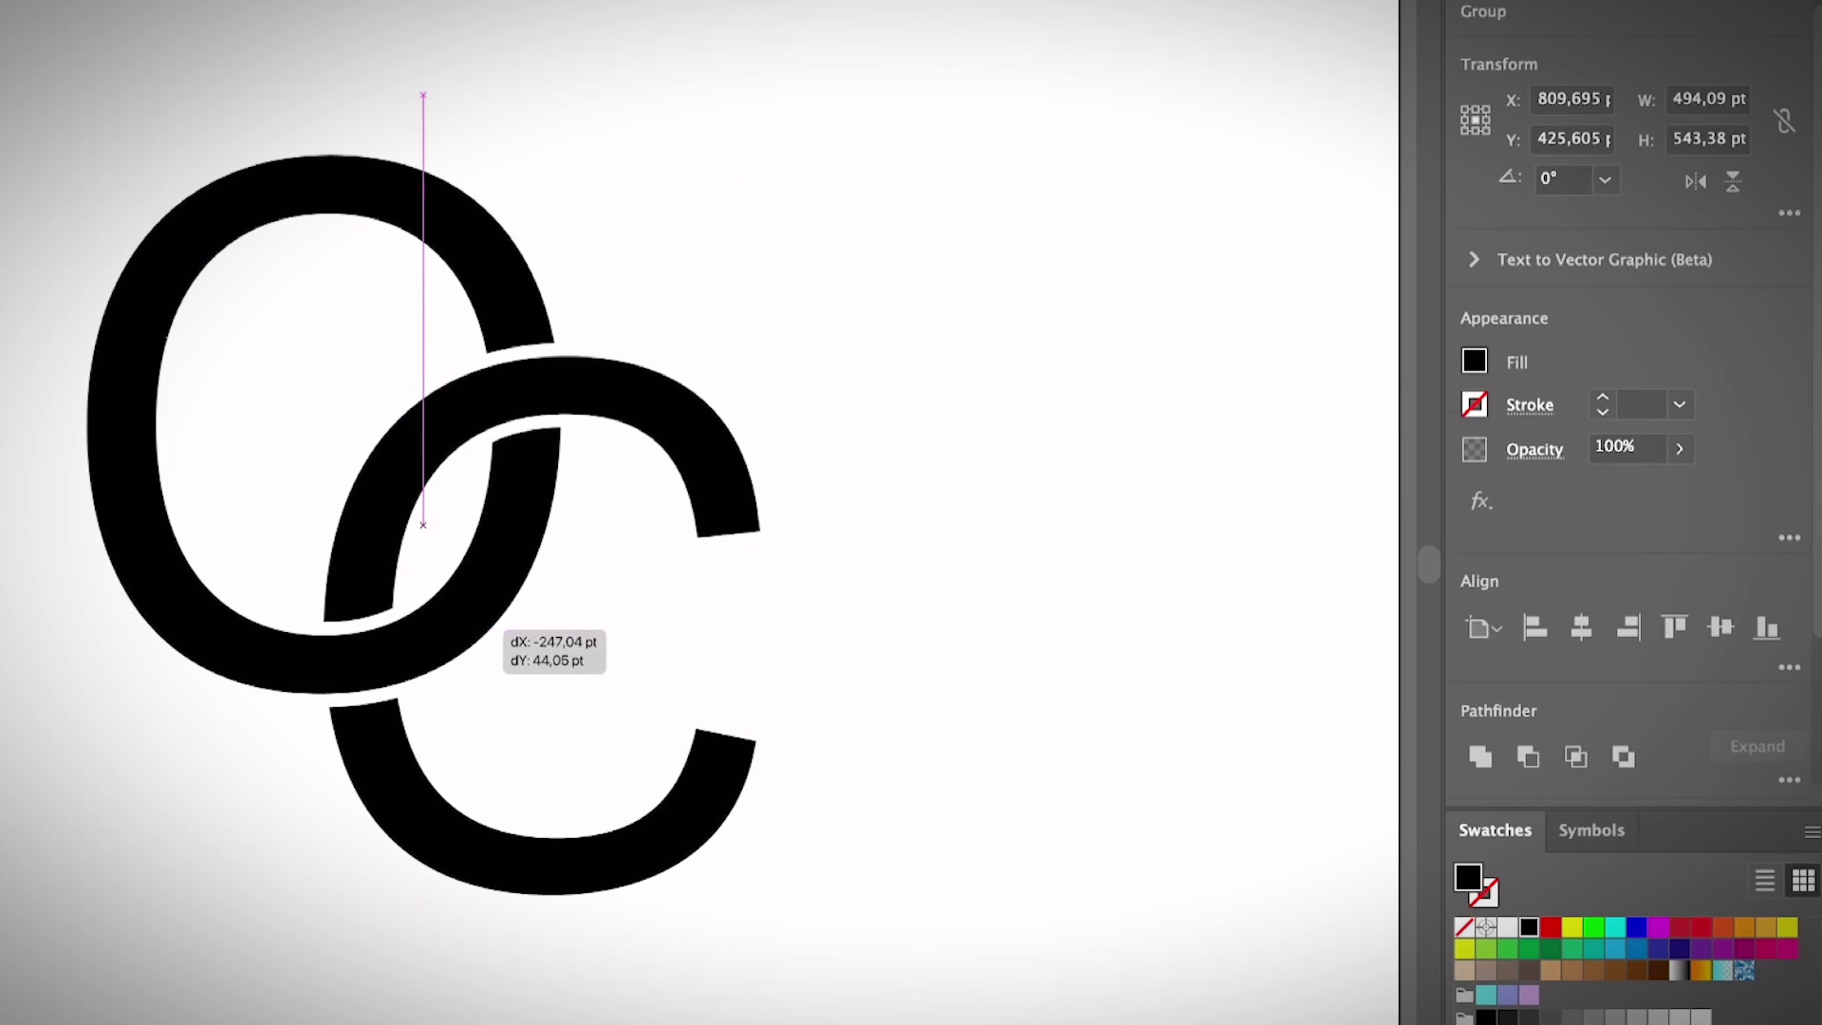
pyautogui.moveTo(423, 524); pyautogui.dragTo(422, 525)
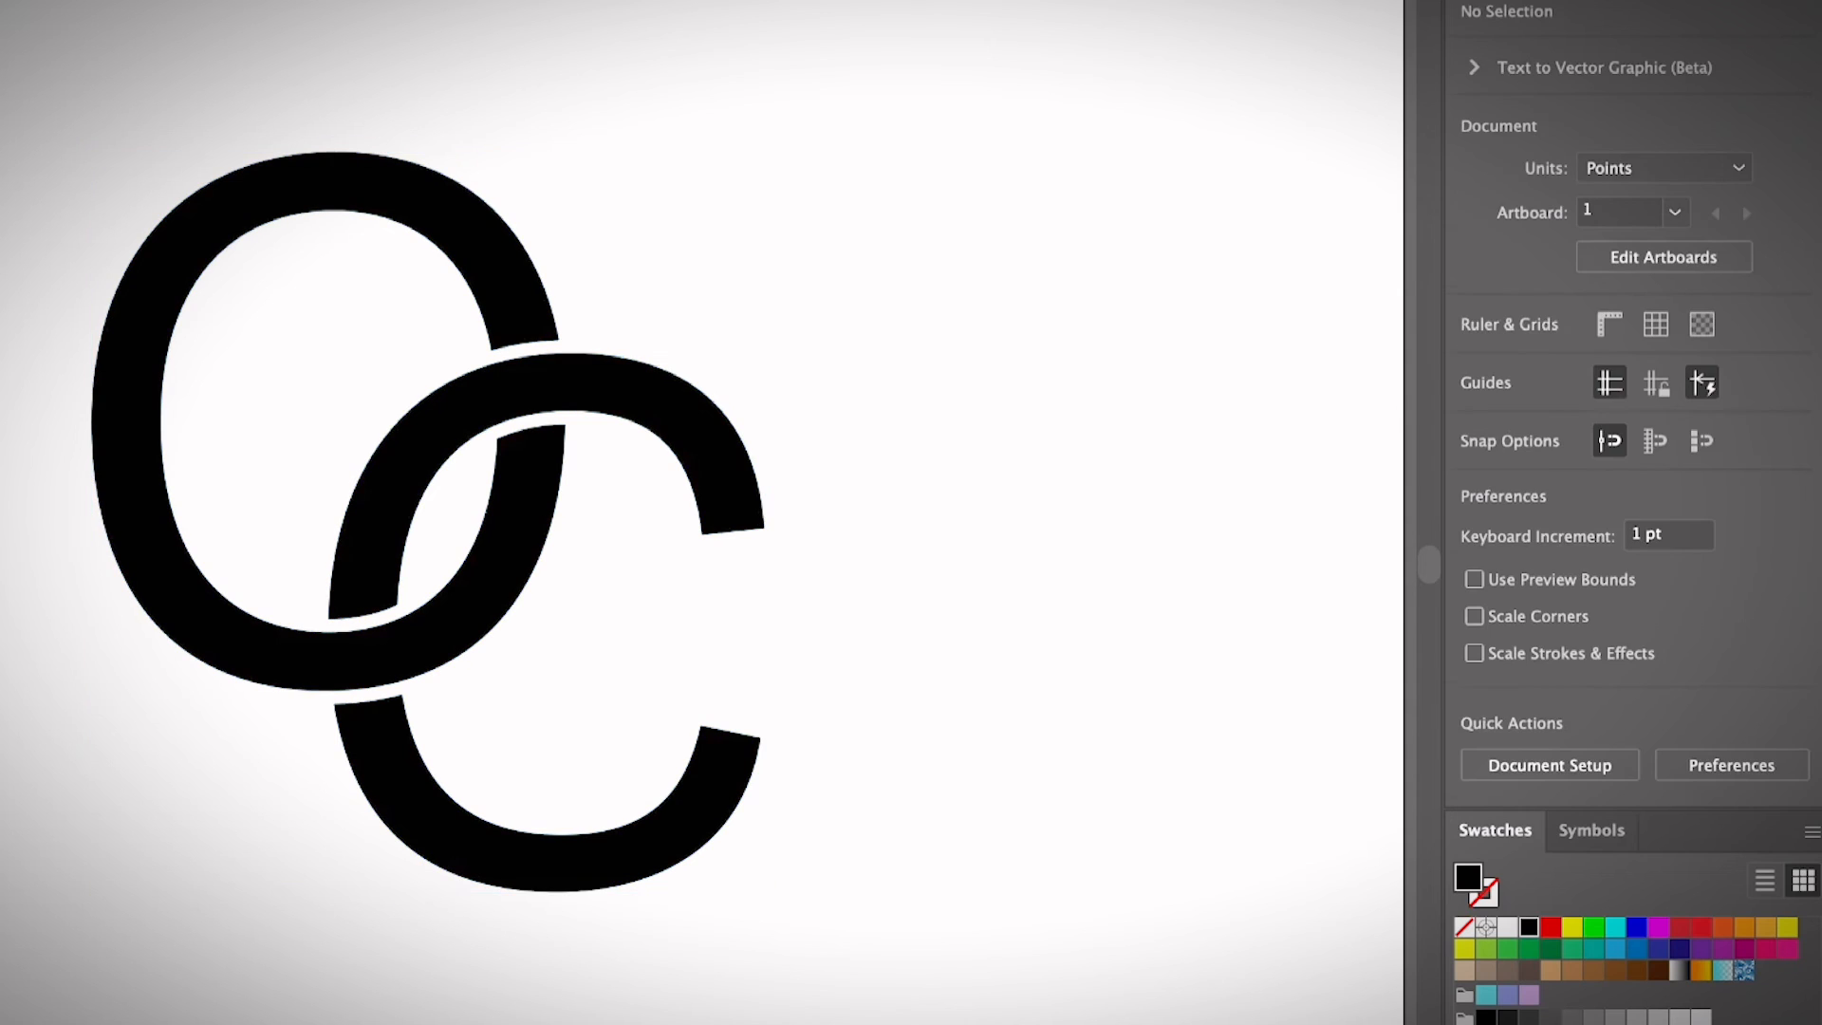
# Marquee-select the OC group and fill it with the red swatch
pyautogui.click(854, 570)
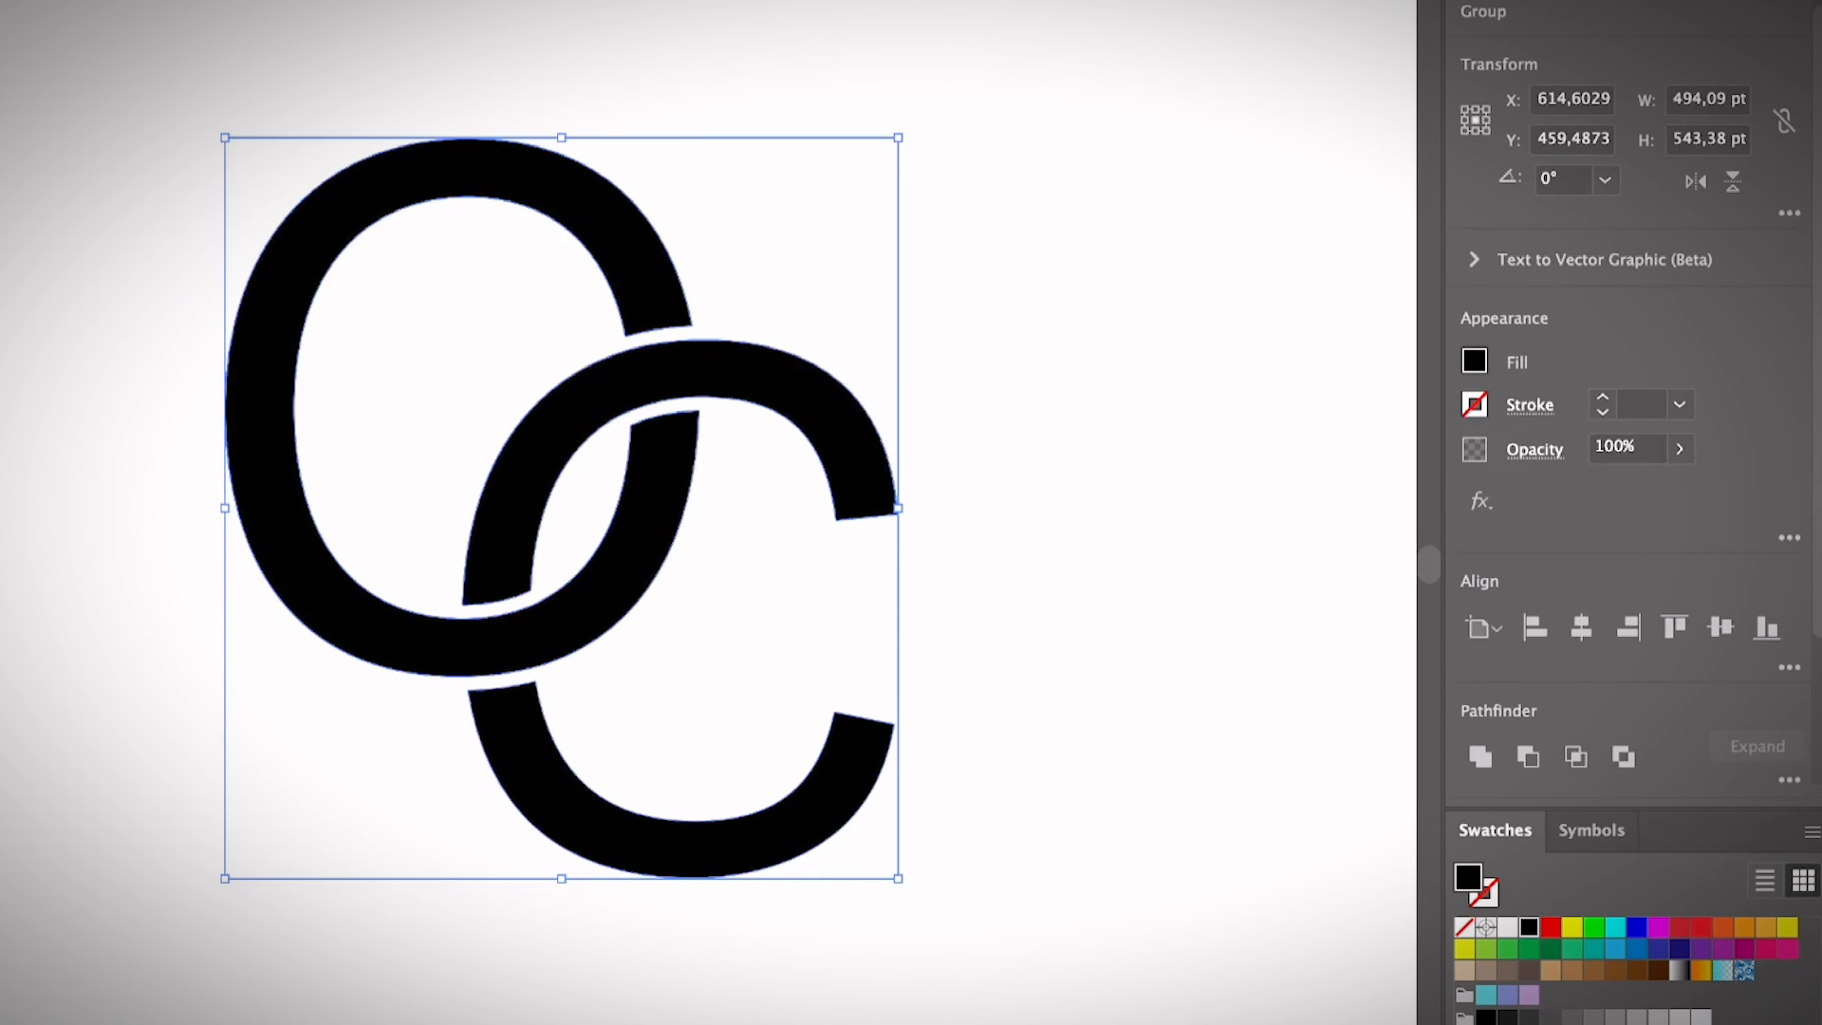
pyautogui.moveTo(114, 169); pyautogui.dragTo(872, 716)
pyautogui.click(1550, 929)
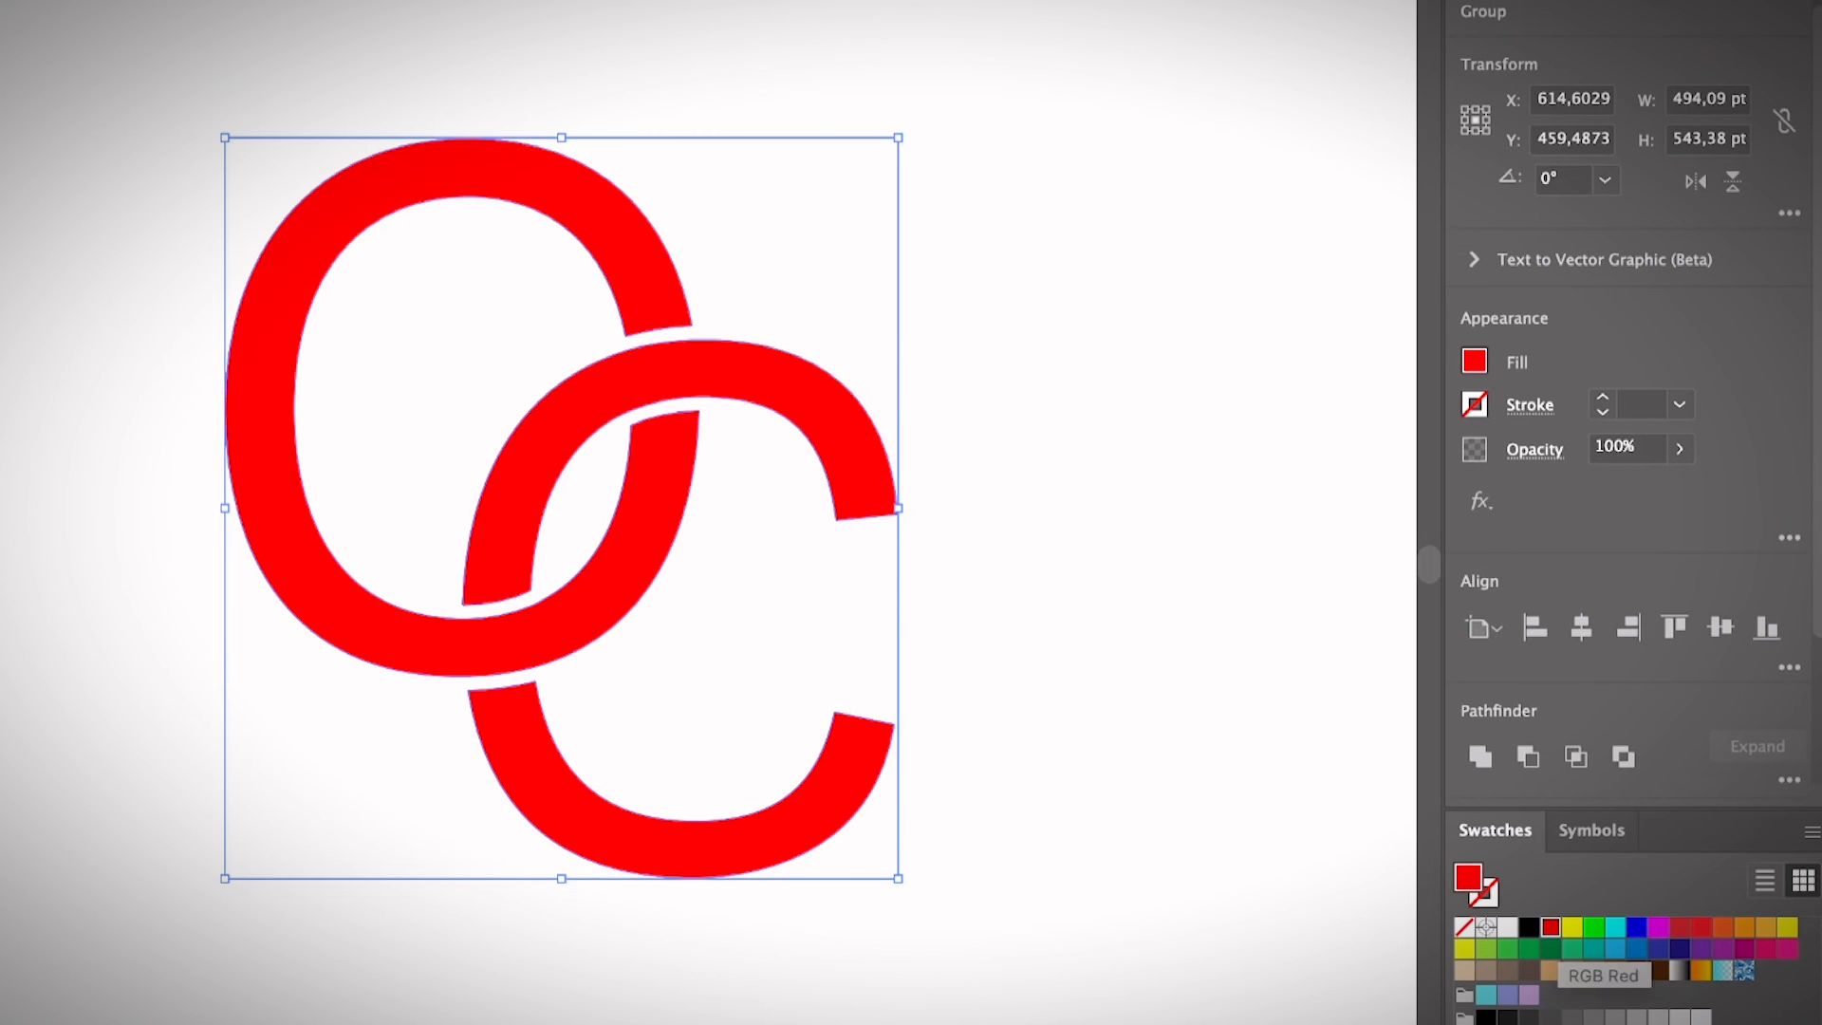
pyautogui.hotkey('ctrl', 'shift', 'a')
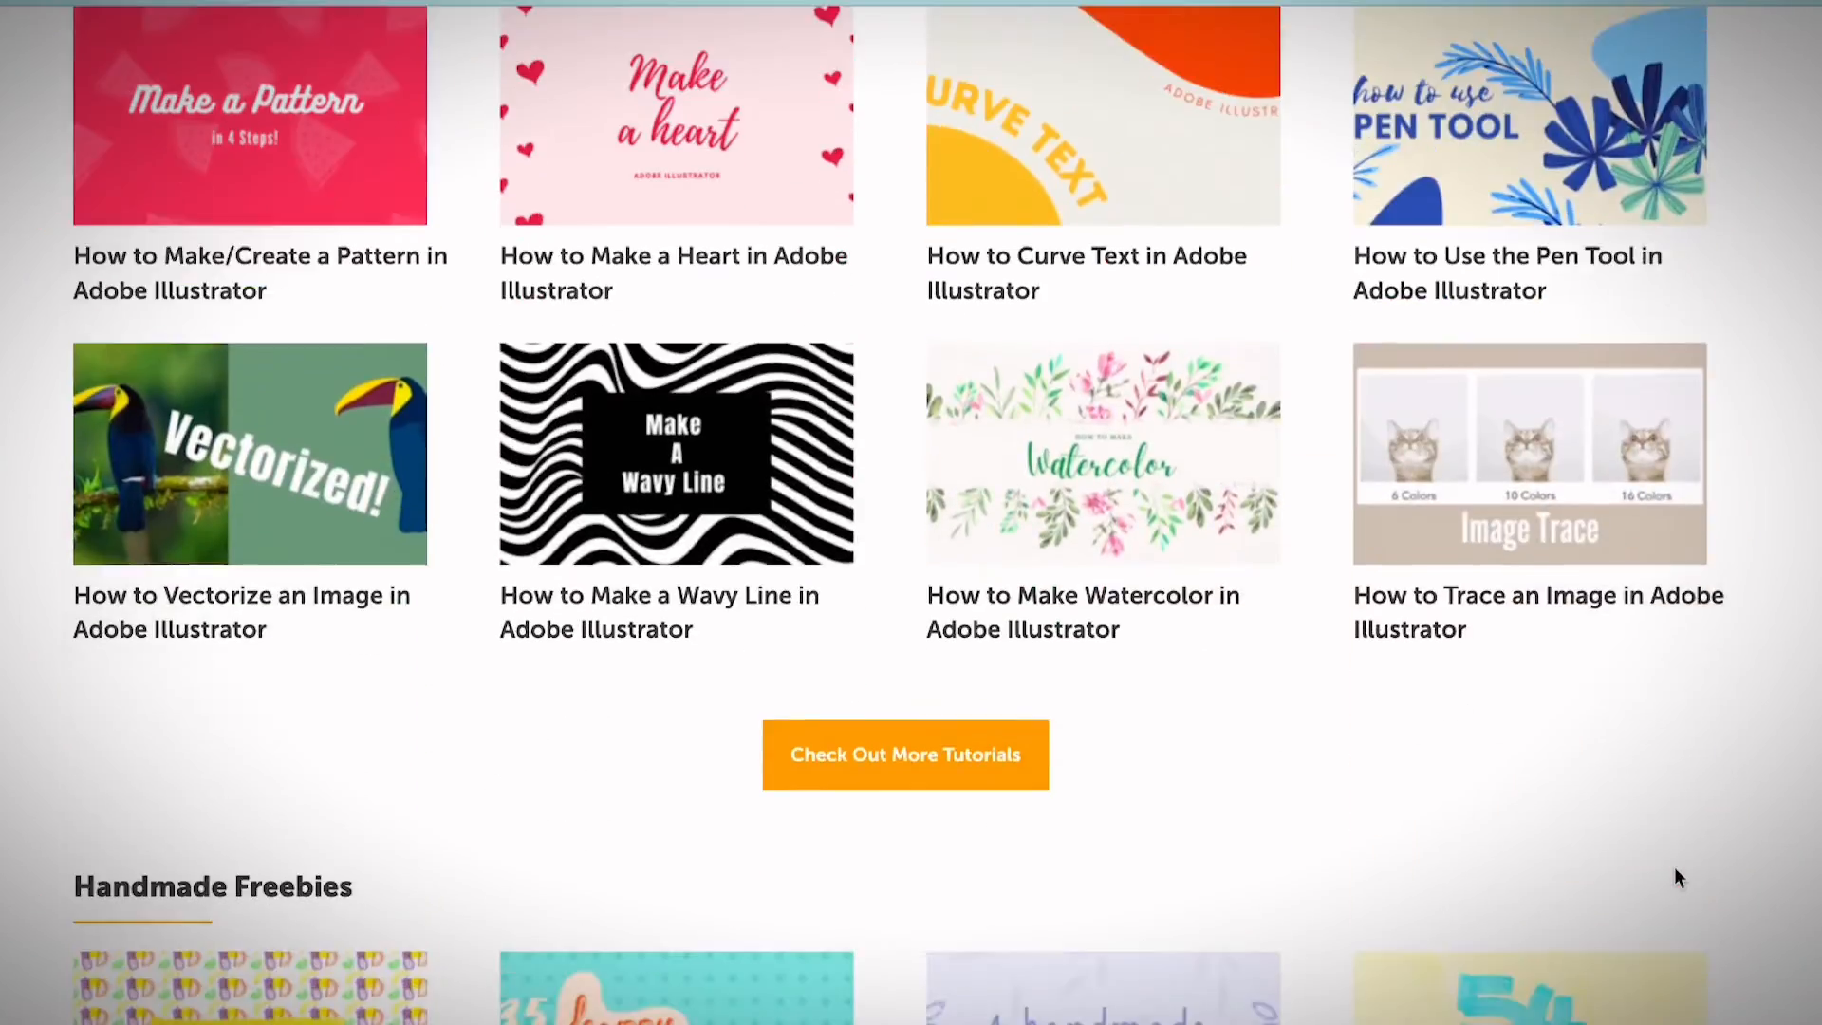
pyautogui.scroll(-10, 1674, 867)
pyautogui.scroll(-3, 1674, 868)
pyautogui.scroll(3, 1606, 868)
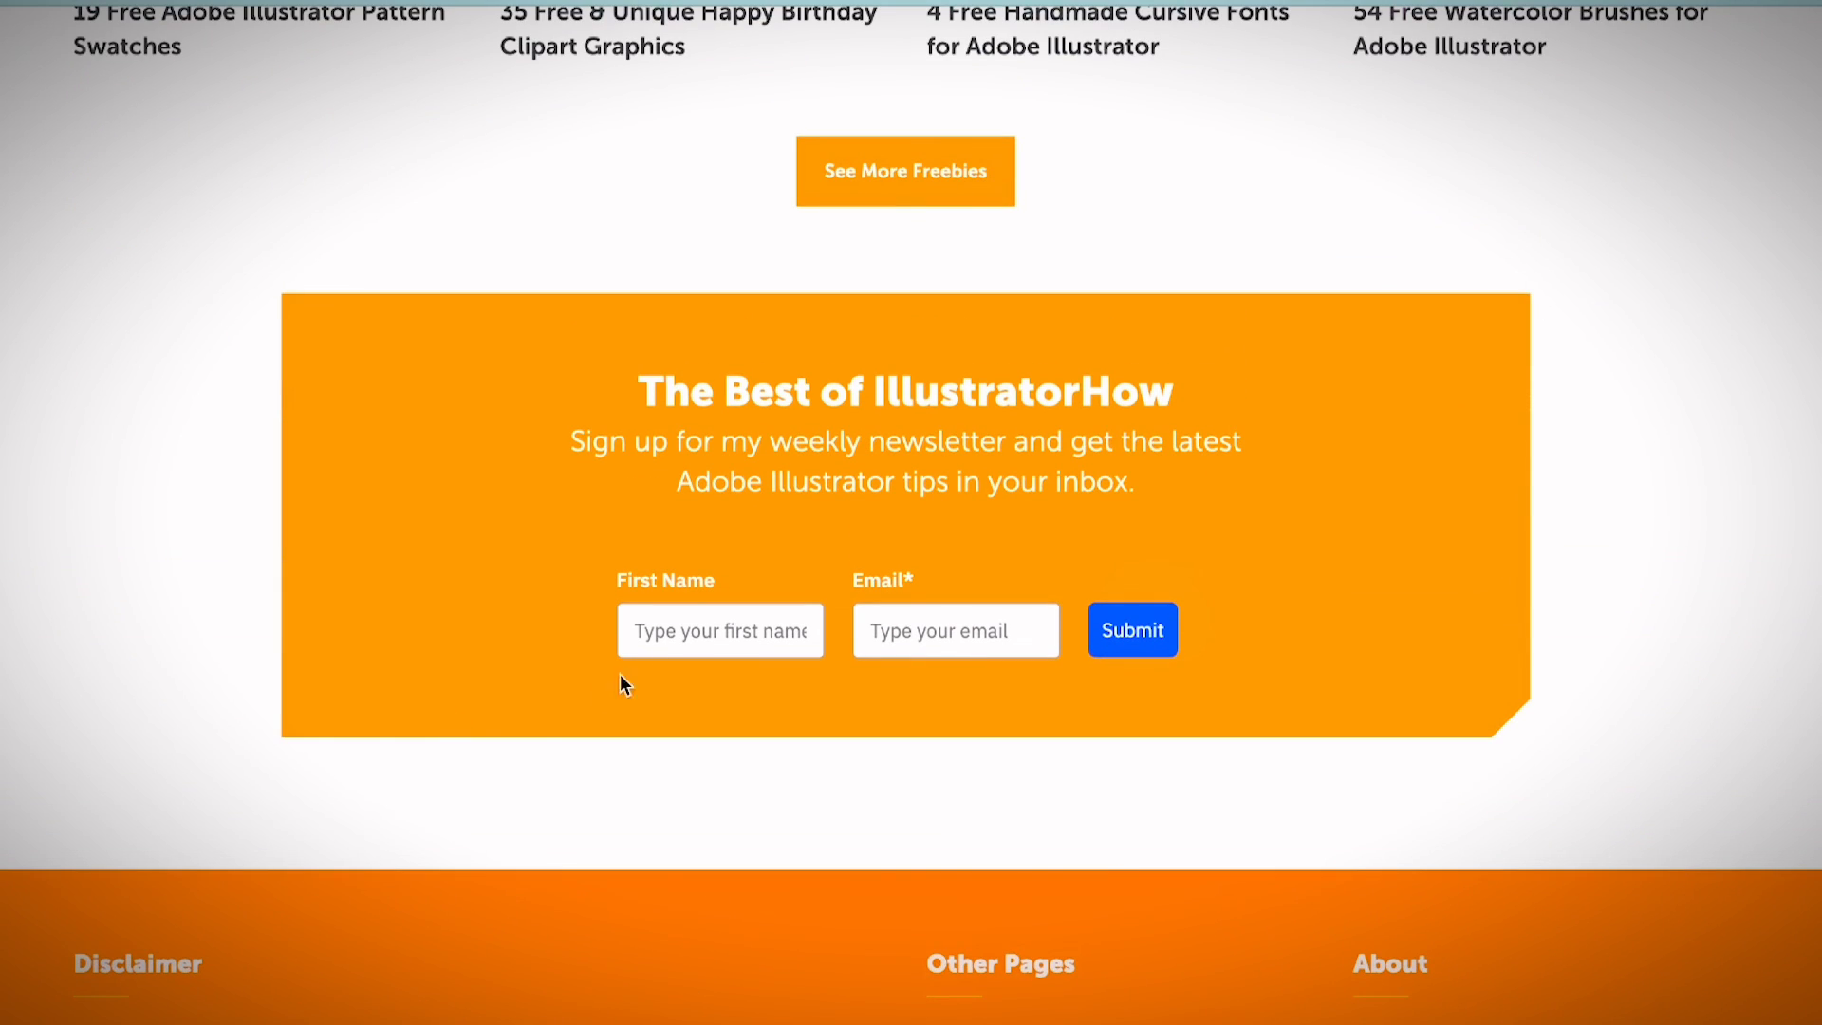